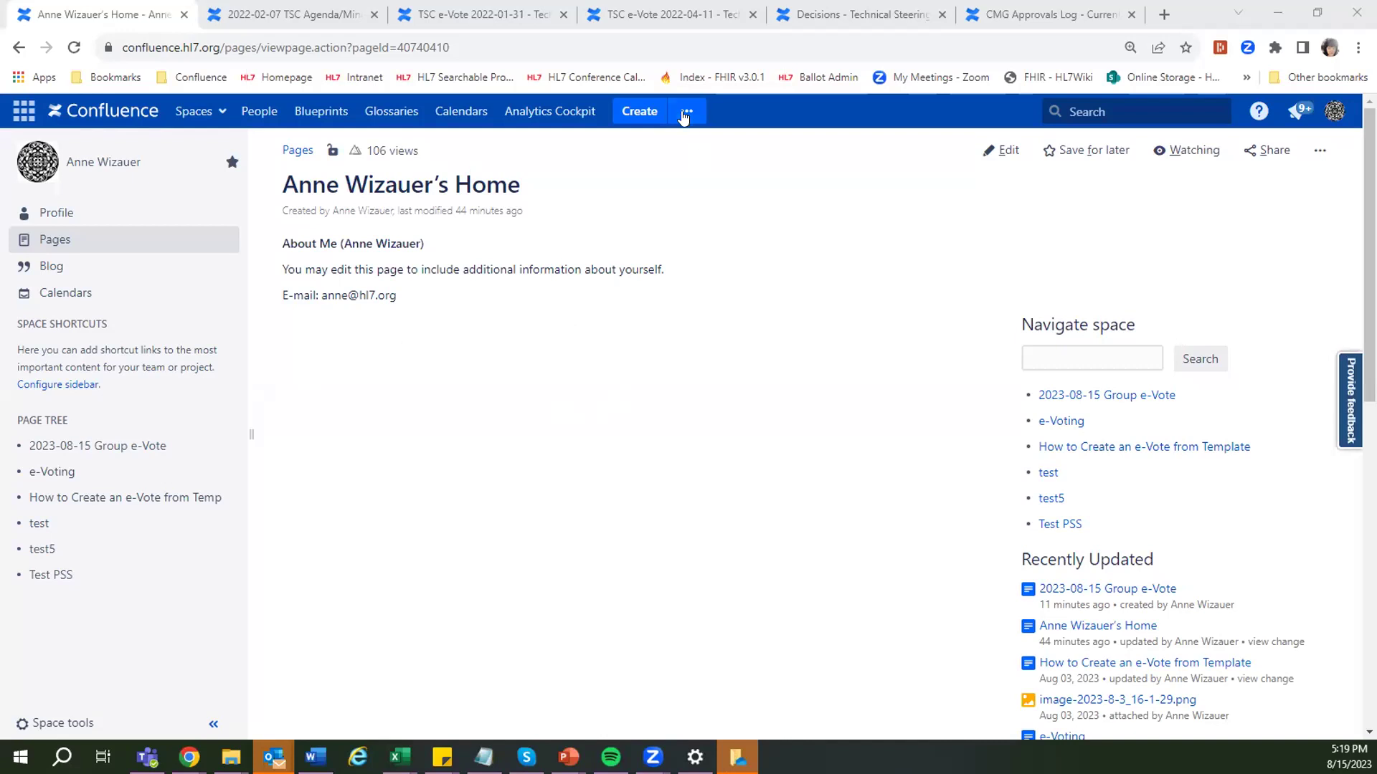
- Create a page from the e-Vote and Decision Template
{"action": "left_click", "coordinate": [685, 112]}
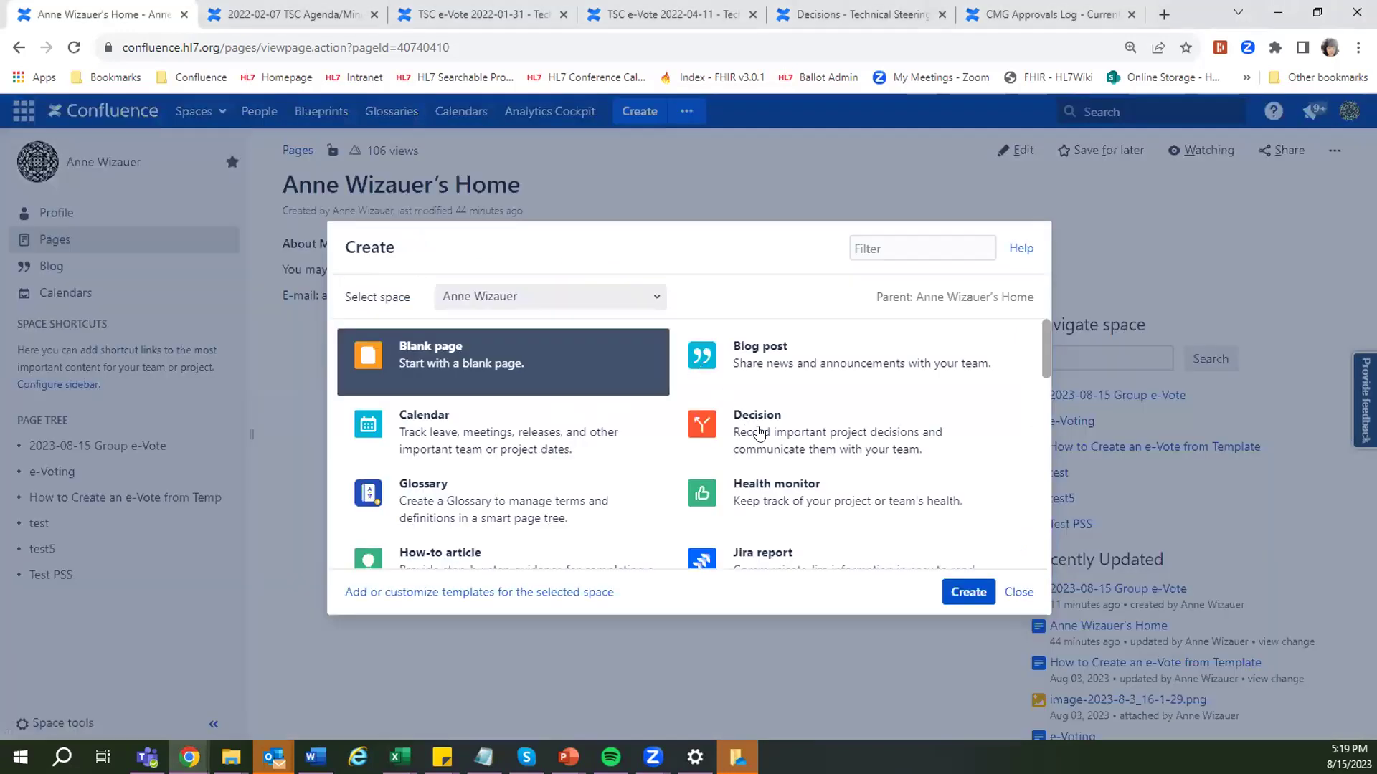
{"action": "scroll", "coordinate": [754, 424], "scroll_direction": "down", "scroll_amount": 5}
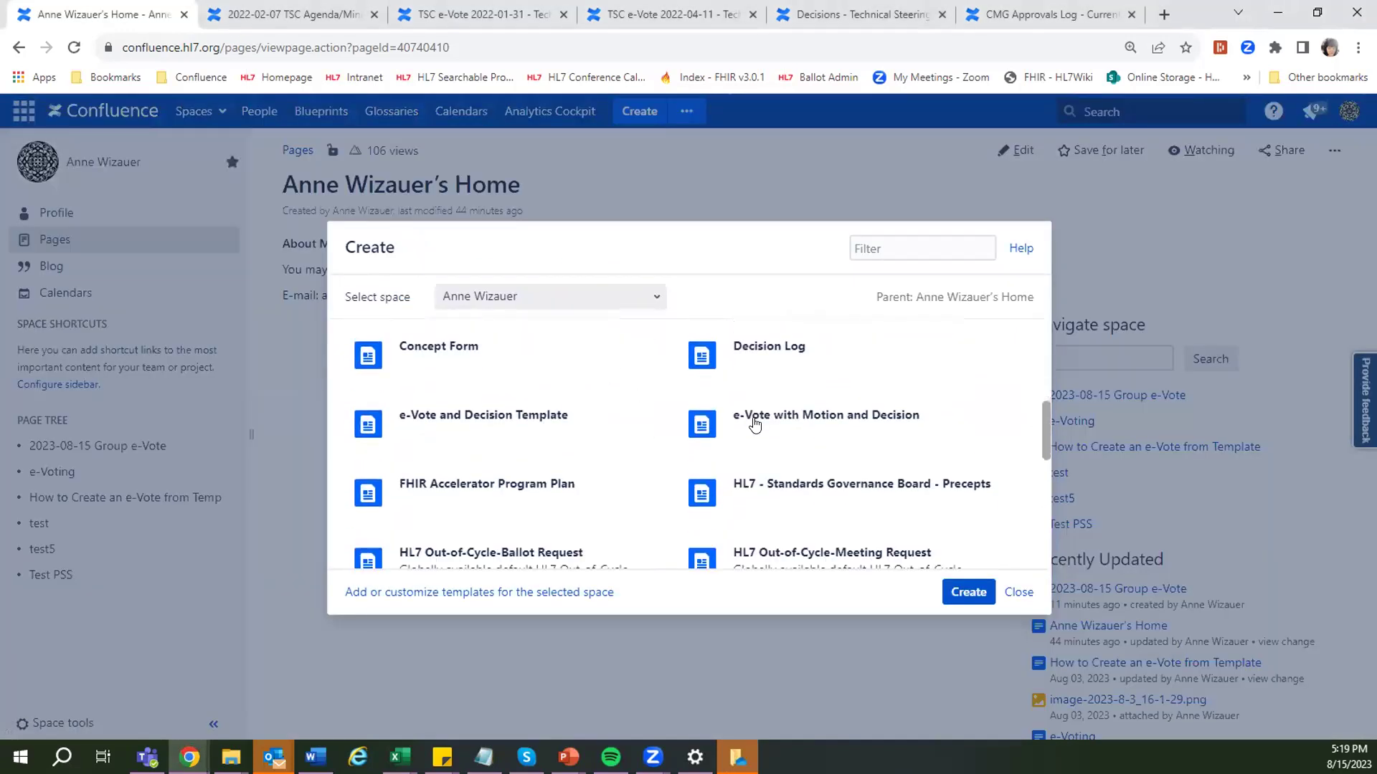
{"action": "left_click", "coordinate": [507, 425]}
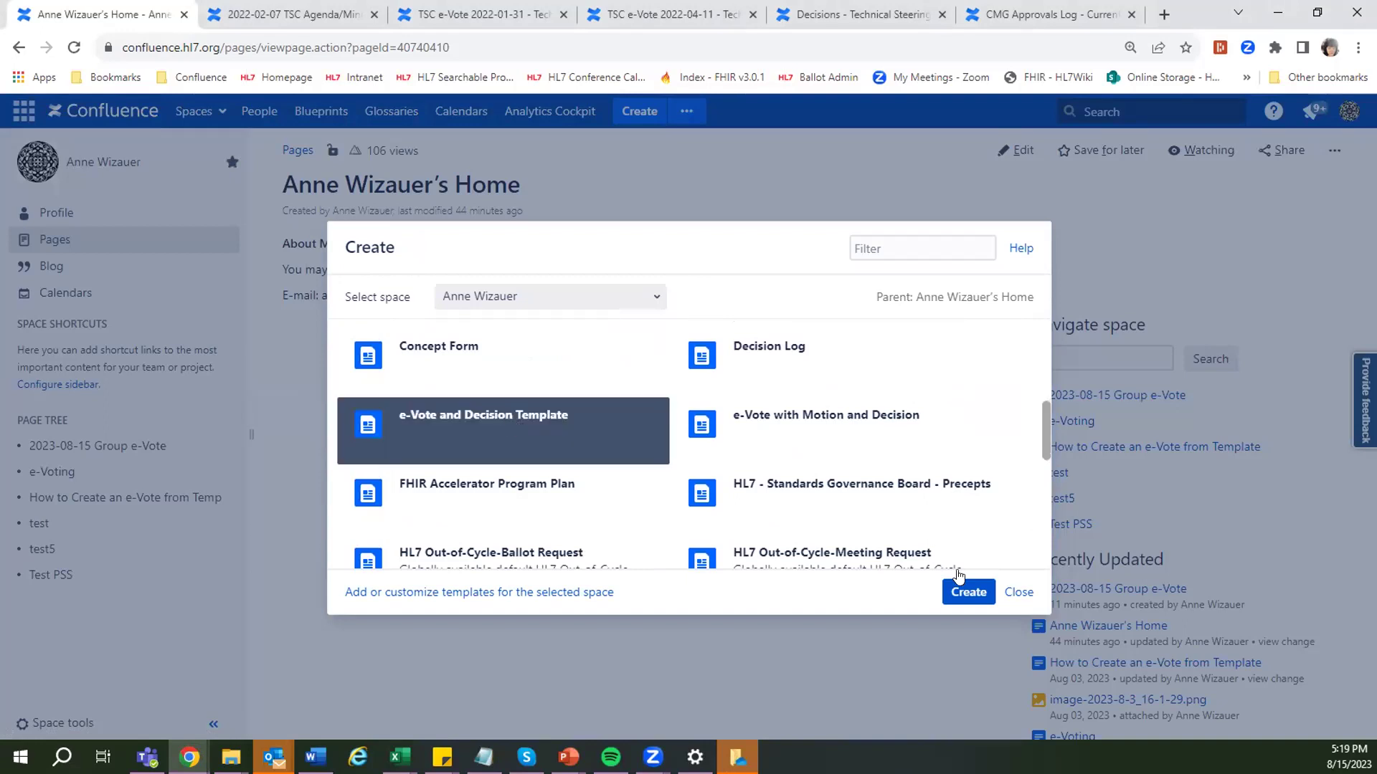
{"action": "left_click", "coordinate": [962, 592]}
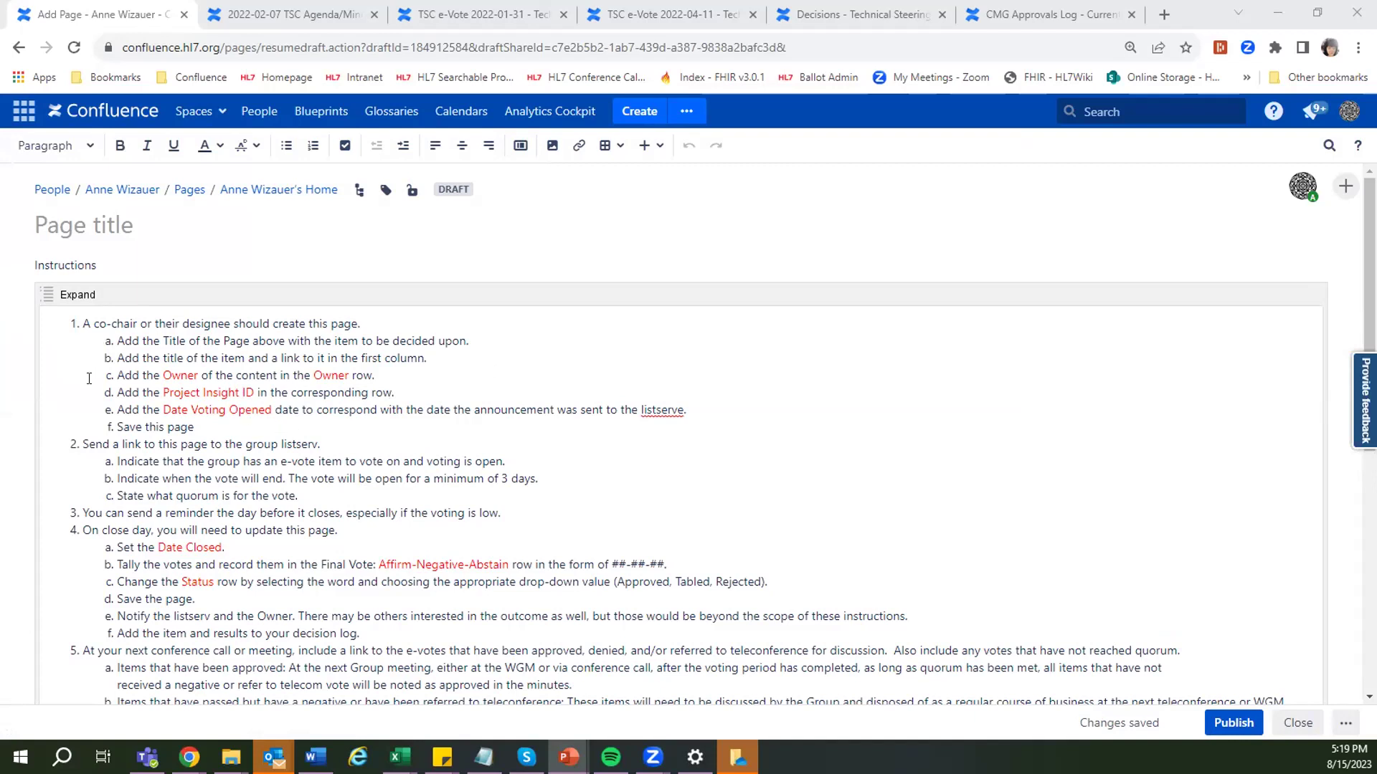
- Title the new page "2023-08-15 Work Group e-Vote"
{"action": "scroll", "coordinate": [327, 400], "scroll_direction": "down", "scroll_amount": 1}
{"action": "scroll", "coordinate": [327, 399], "scroll_direction": "down", "scroll_amount": 5}
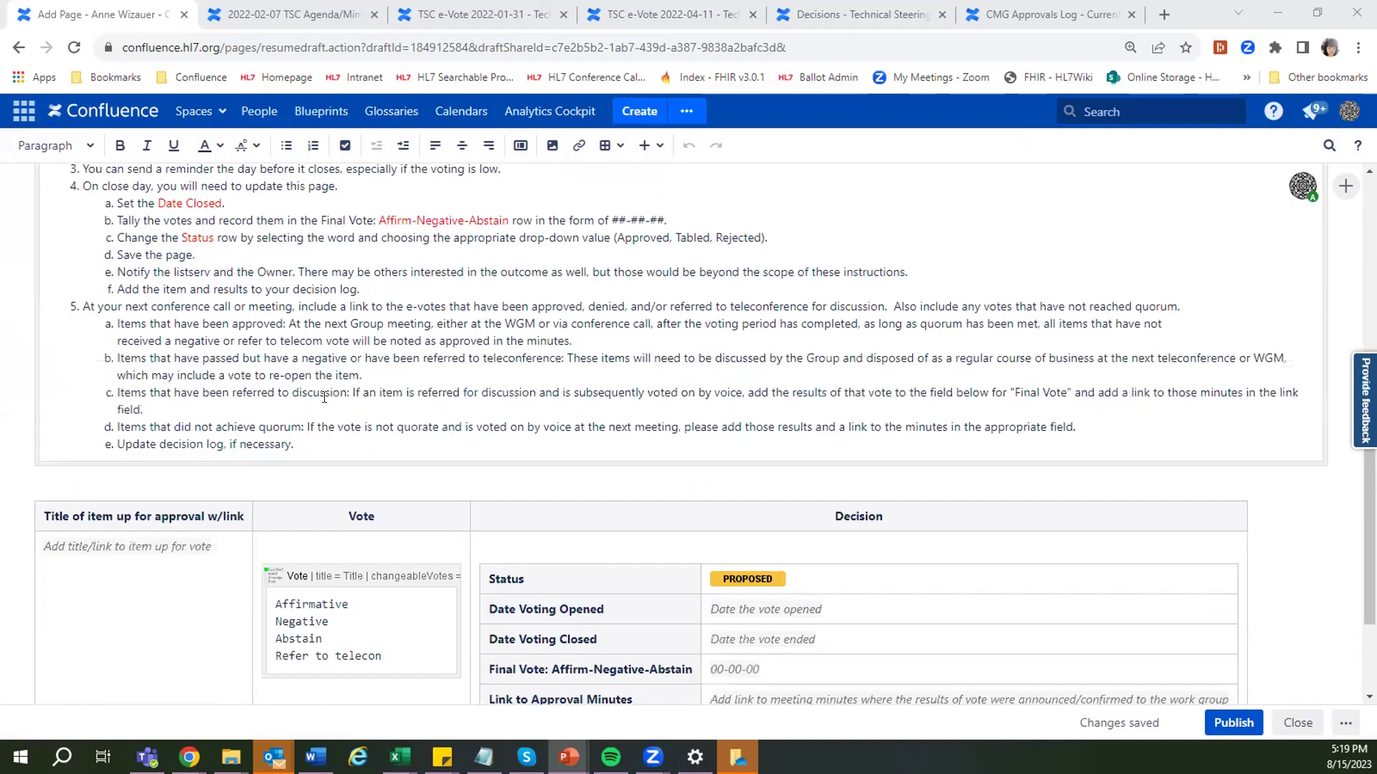
{"action": "scroll", "coordinate": [324, 397], "scroll_direction": "down", "scroll_amount": 1}
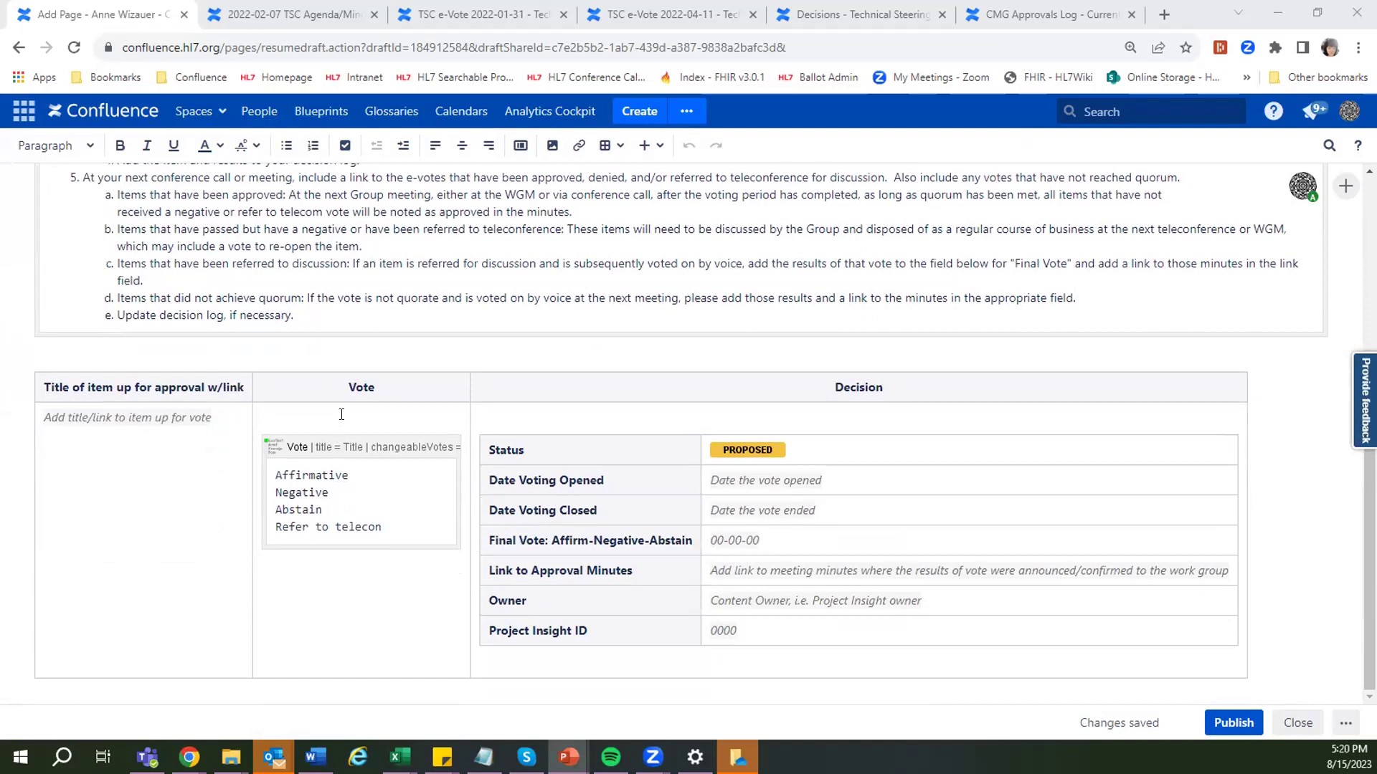
{"action": "scroll", "coordinate": [340, 416], "scroll_direction": "up", "scroll_amount": 6}
{"action": "left_click", "coordinate": [97, 233]}
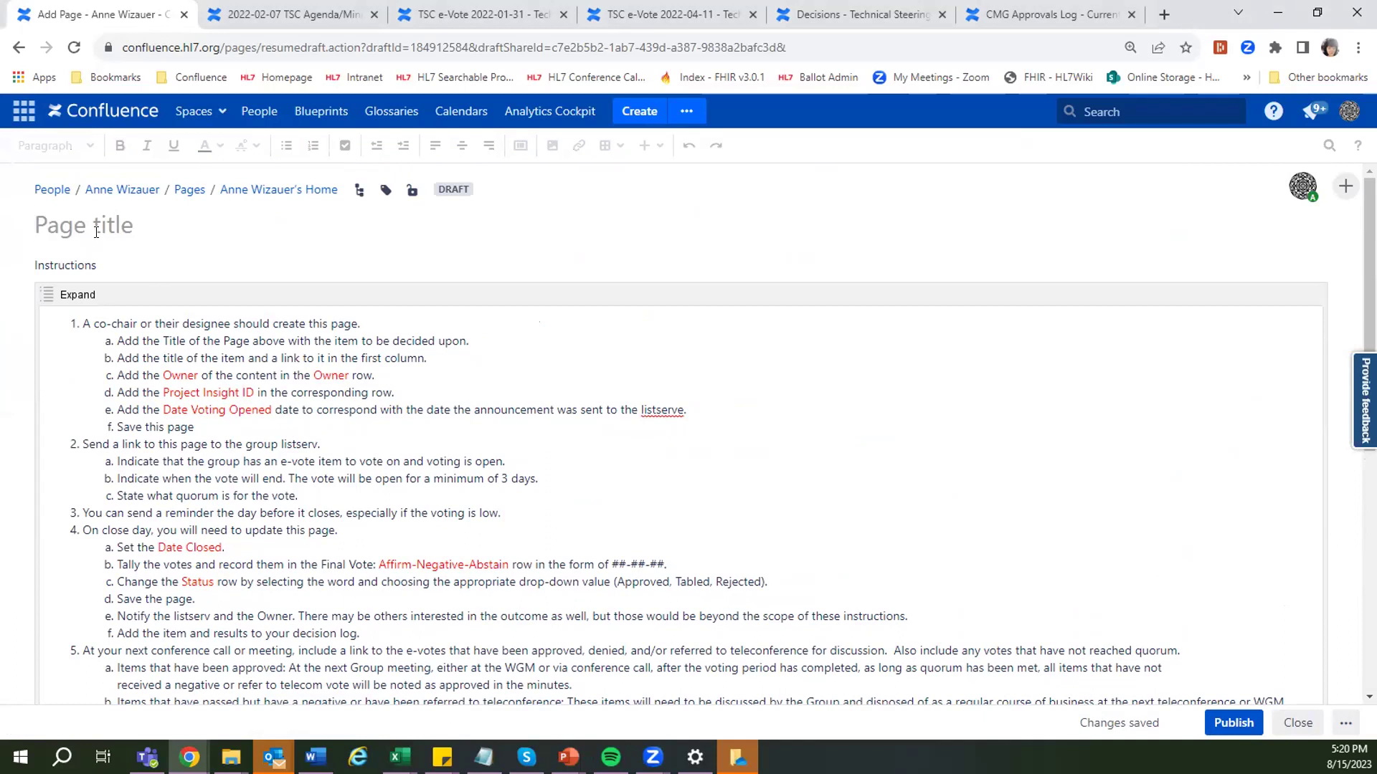
{"action": "type", "text": "2023-08-15 "}
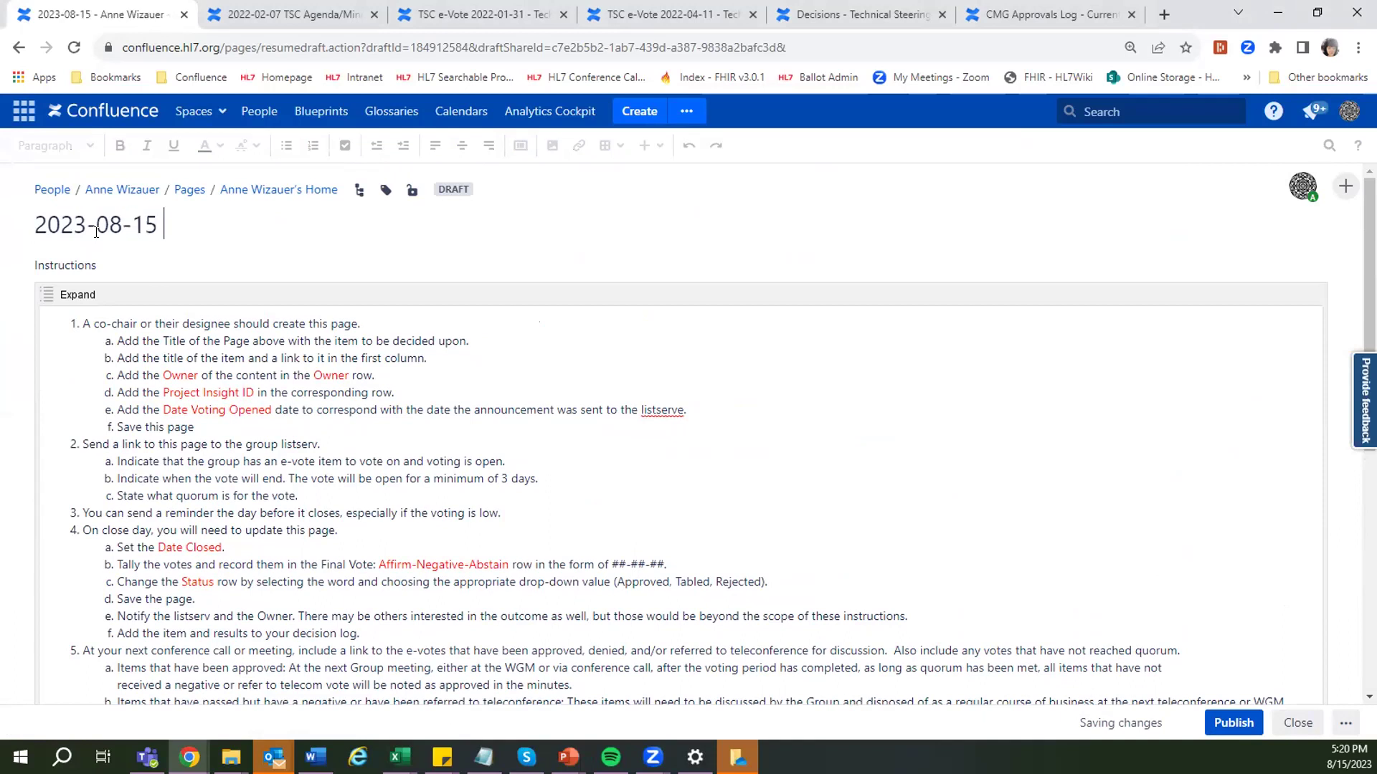
{"action": "type", "text": "Wro"}
{"action": "key", "text": "BackSpace"}
{"action": "key", "text": "BackSpace"}
{"action": "type", "text": "or"}
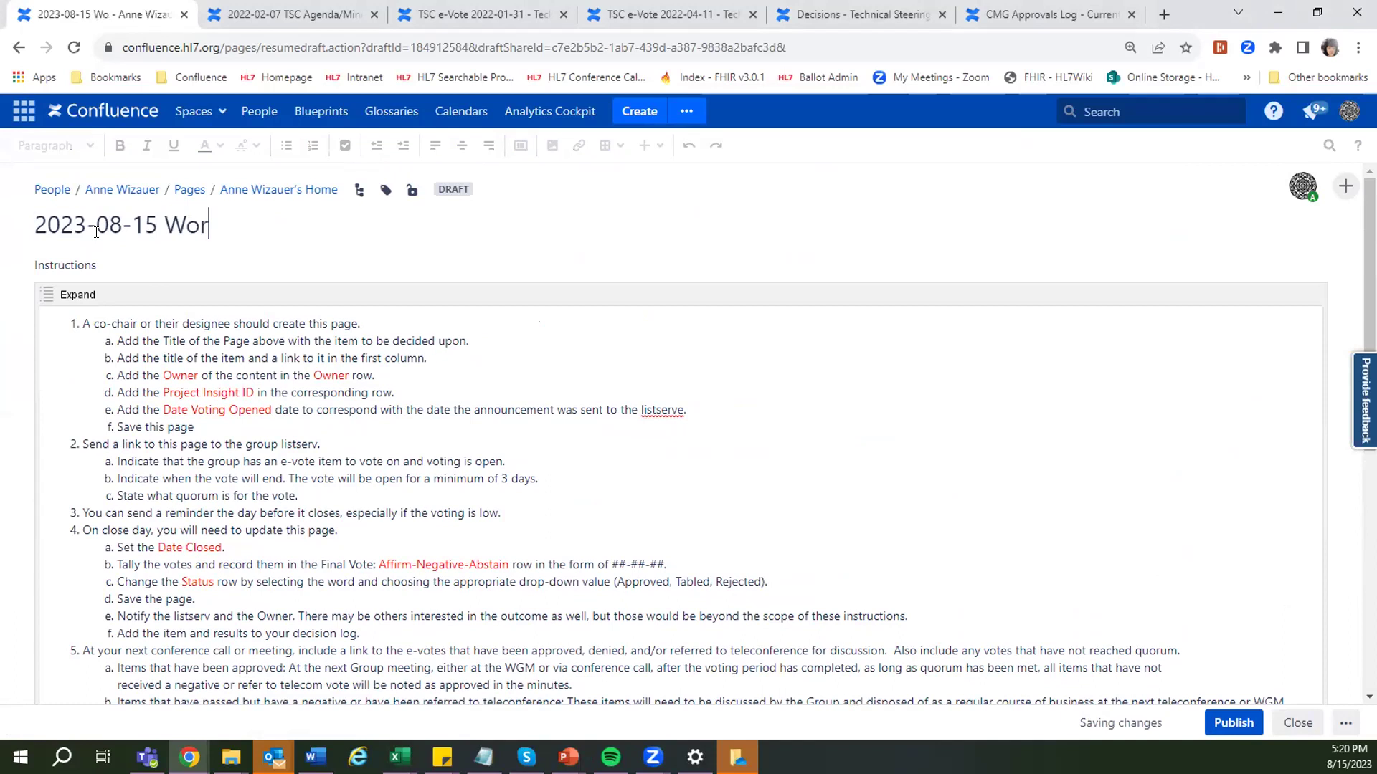
{"action": "type", "text": "k Group e-Vote"}
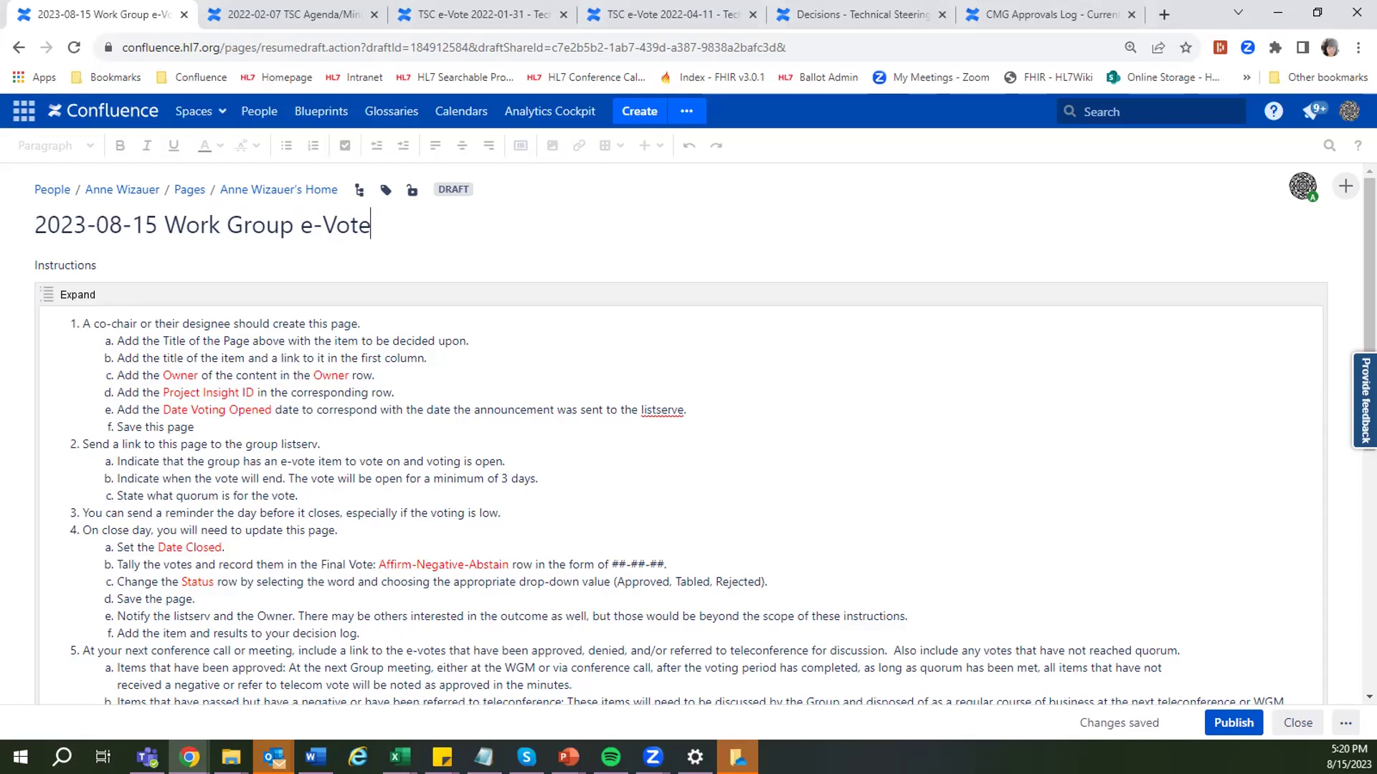
- Duplicate the e-vote item row by copying its cells and pasting them into a new row added below it
{"action": "scroll", "coordinate": [560, 313], "scroll_direction": "down", "scroll_amount": 7}
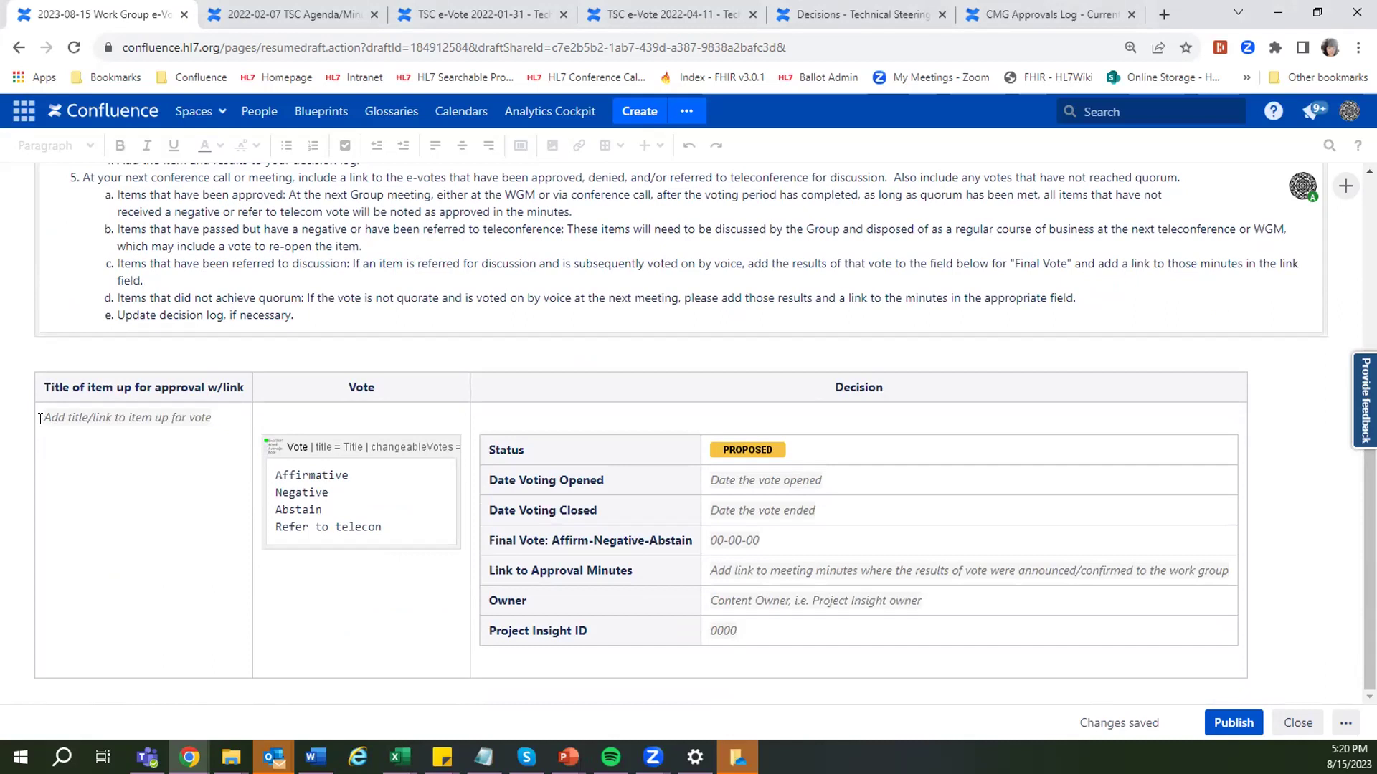
{"action": "left_click", "coordinate": [39, 418]}
{"action": "key", "text": "Tab"}
{"action": "key", "text": "Tab"}
{"action": "key", "text": "Tab"}
{"action": "key", "text": "Tab"}
{"action": "key", "text": "Tab"}
{"action": "key", "text": "Tab"}
{"action": "left_click", "coordinate": [1081, 537]}
{"action": "key", "text": "Tab"}
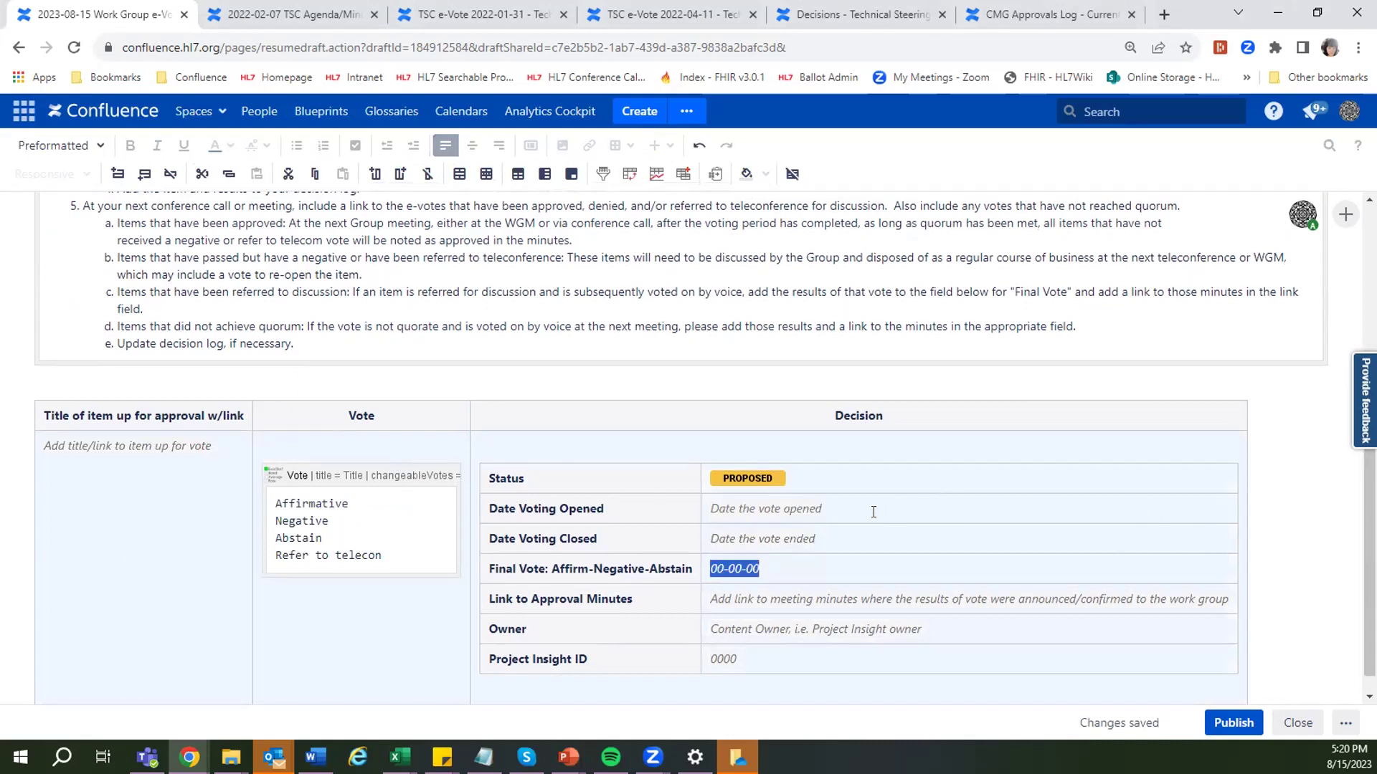
{"action": "scroll", "coordinate": [868, 511], "scroll_direction": "down", "scroll_amount": 1}
{"action": "left_click", "coordinate": [174, 631]}
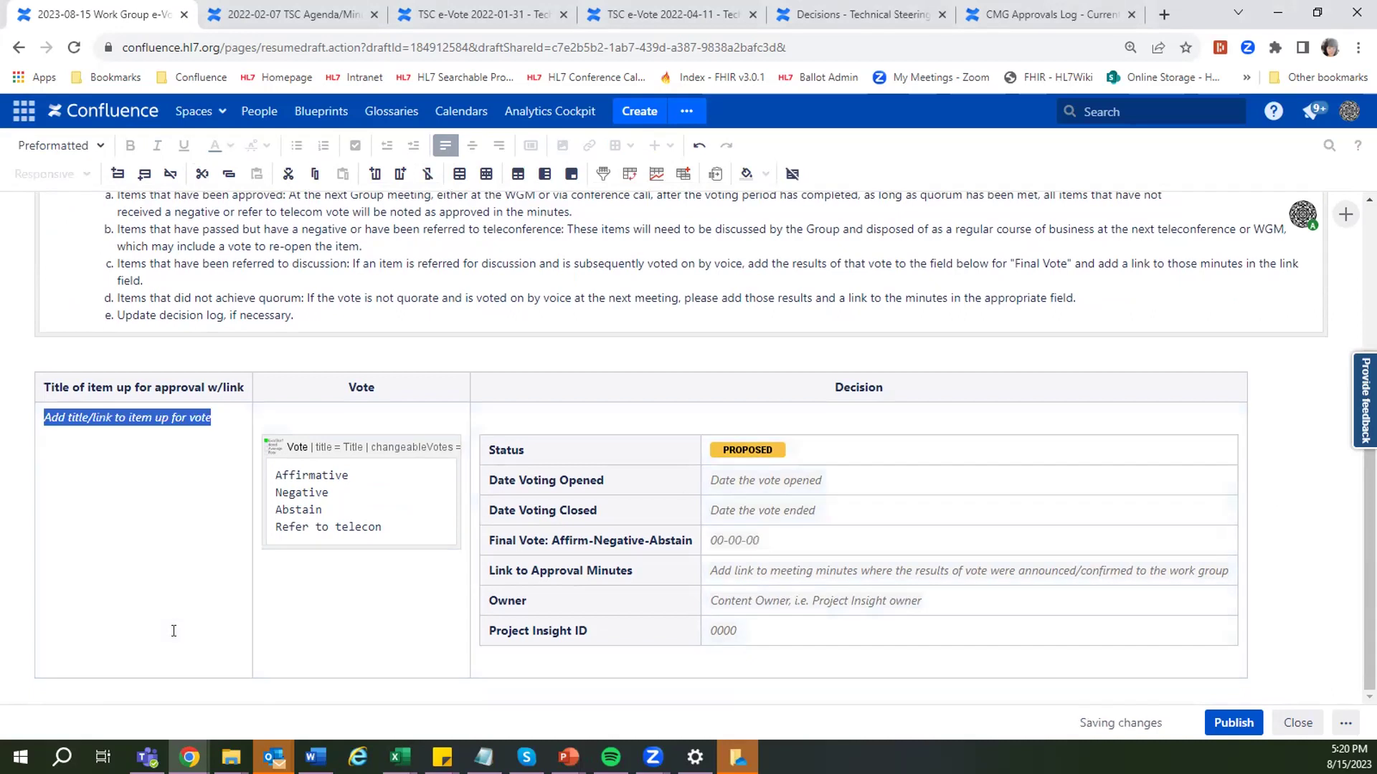
{"action": "left_click", "coordinate": [141, 176]}
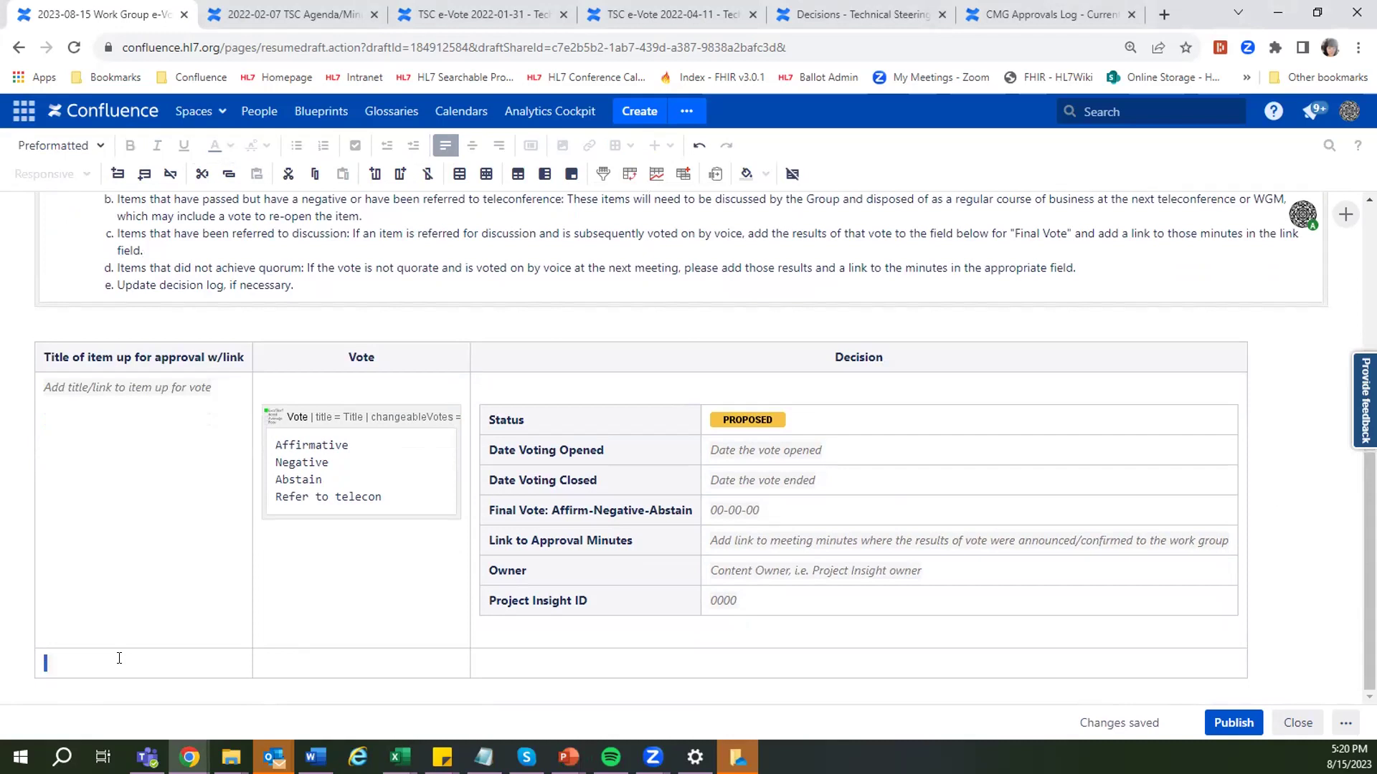
{"action": "key", "text": "ctrl+v"}
{"action": "scroll", "coordinate": [520, 601], "scroll_direction": "down", "scroll_amount": 3}
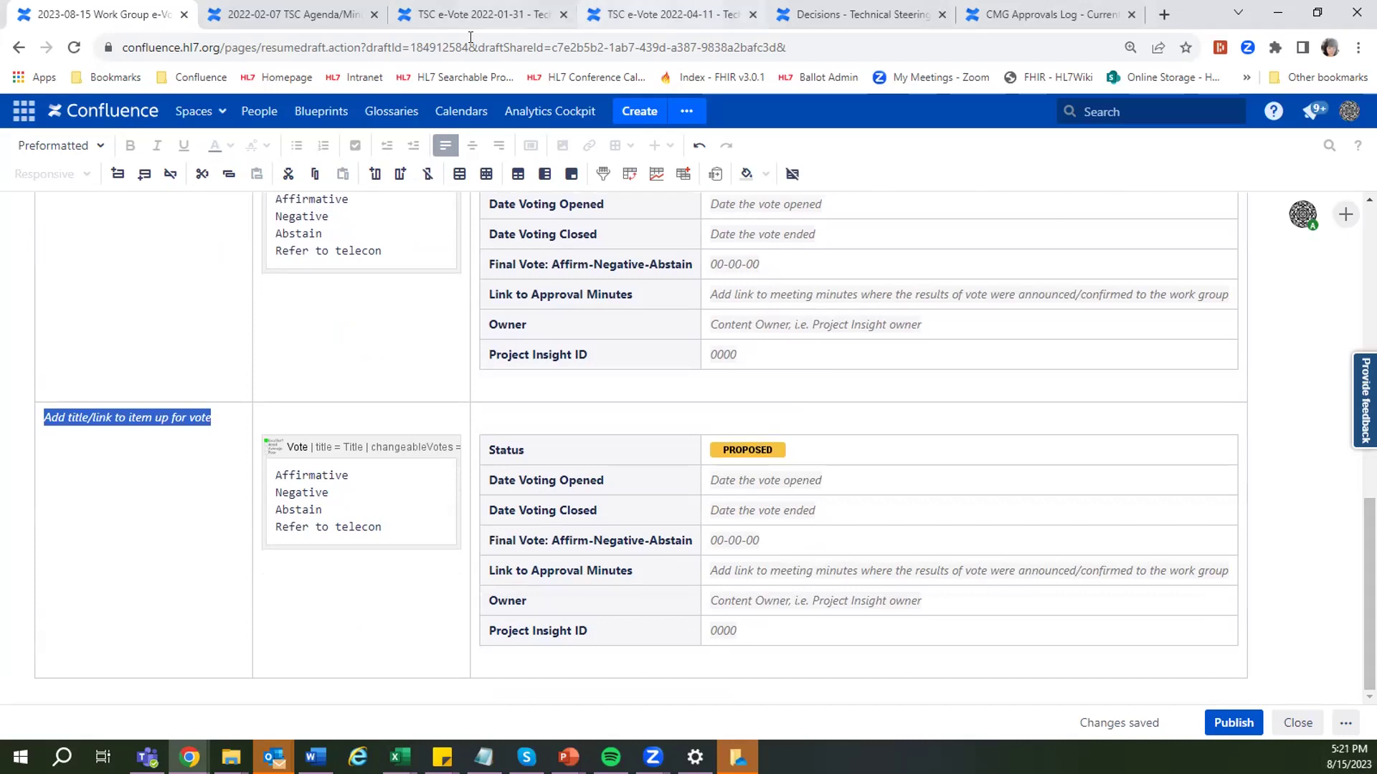
- Copy the GELLO reaffirmation project approval request text from the TSC e-Vote 2022-01-31 page
{"action": "left_click", "coordinate": [160, 228]}
{"action": "scroll", "coordinate": [148, 253], "scroll_direction": "up", "scroll_amount": 2}
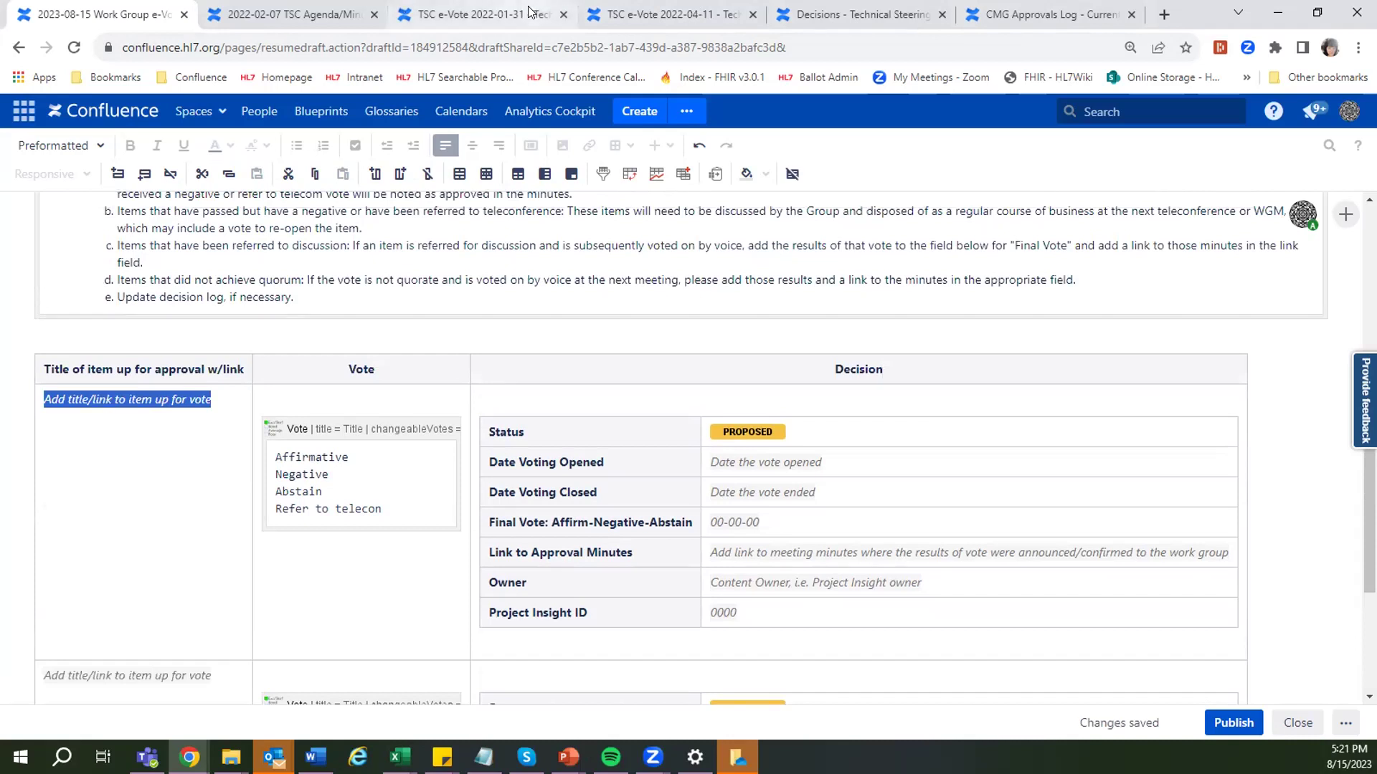
{"action": "left_click", "coordinate": [498, 16]}
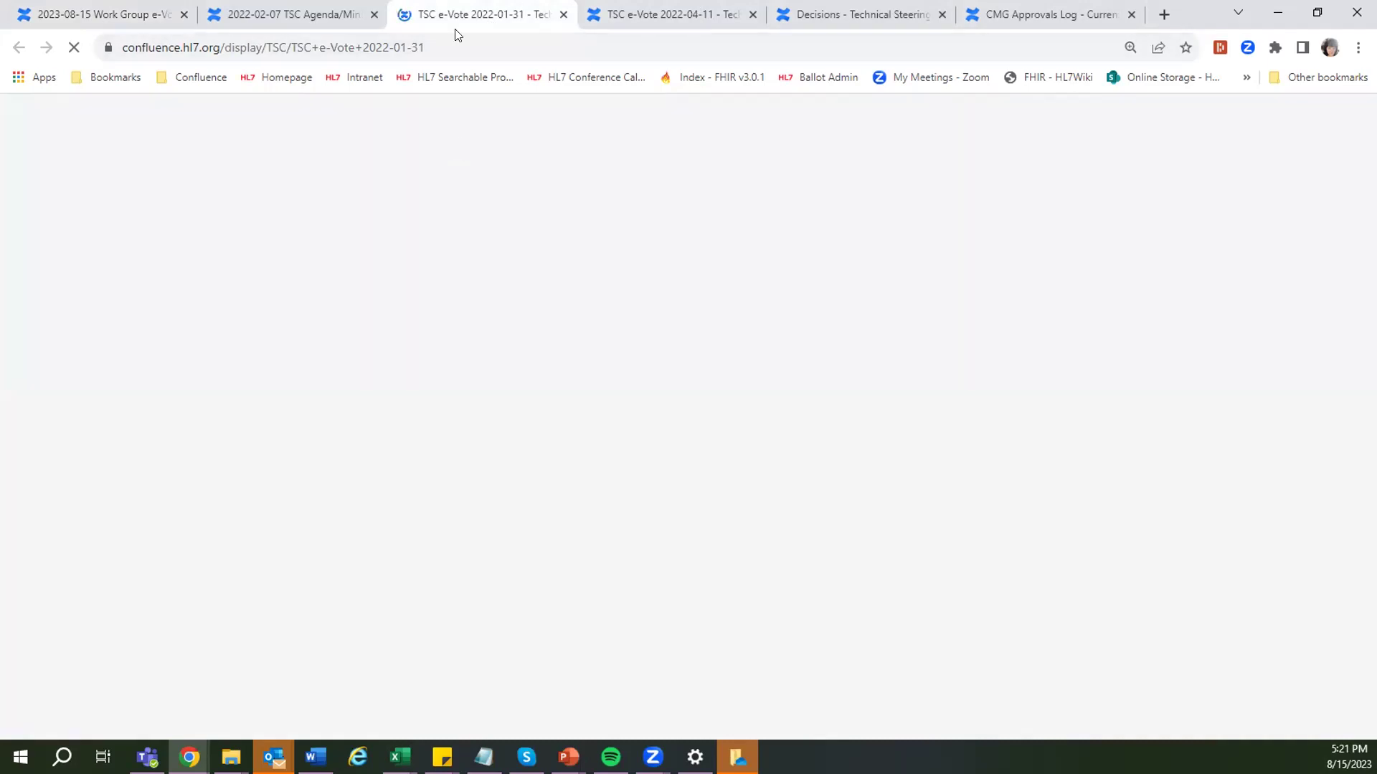
{"action": "scroll", "coordinate": [337, 262], "scroll_direction": "down", "scroll_amount": 12}
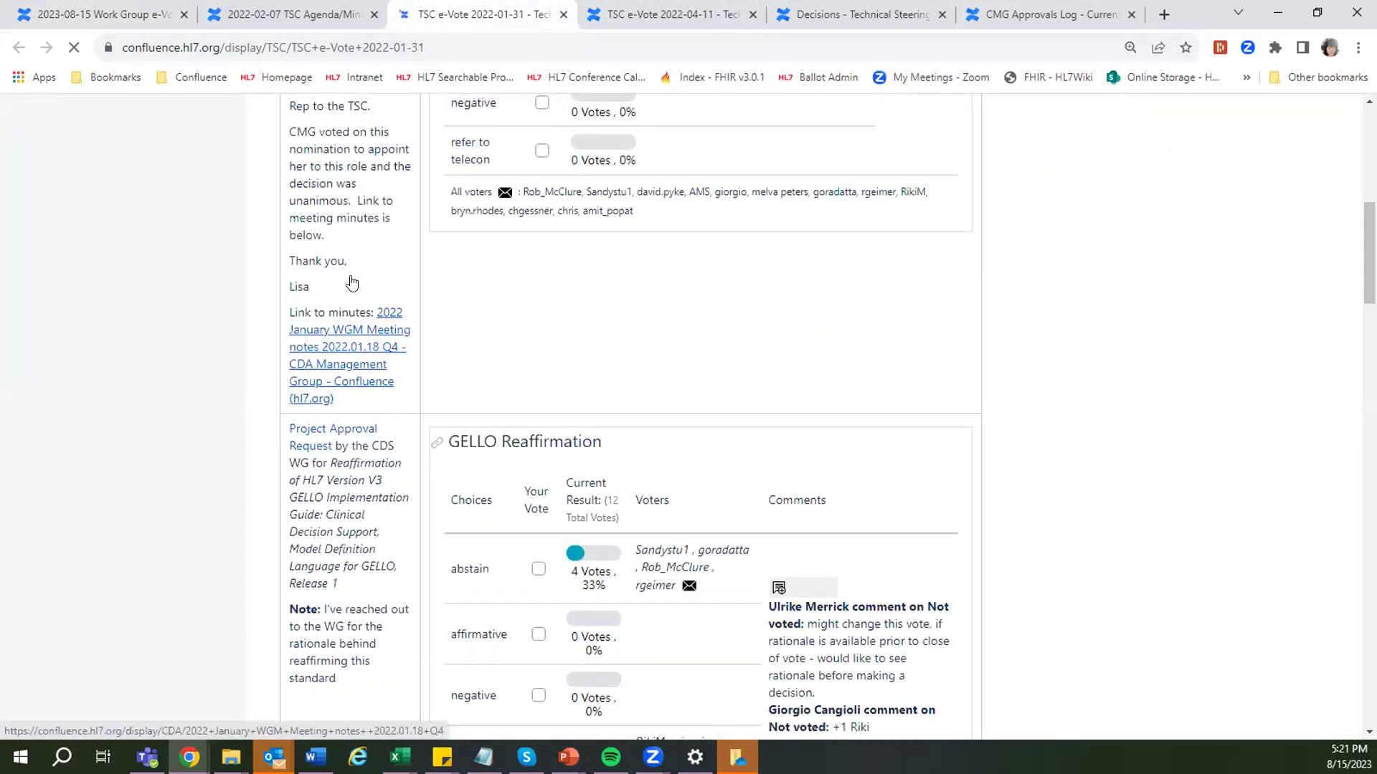
{"action": "left_click_drag", "start_coordinate": [289, 248], "coordinate": [393, 407]}
{"action": "key", "text": "ctrl+c"}
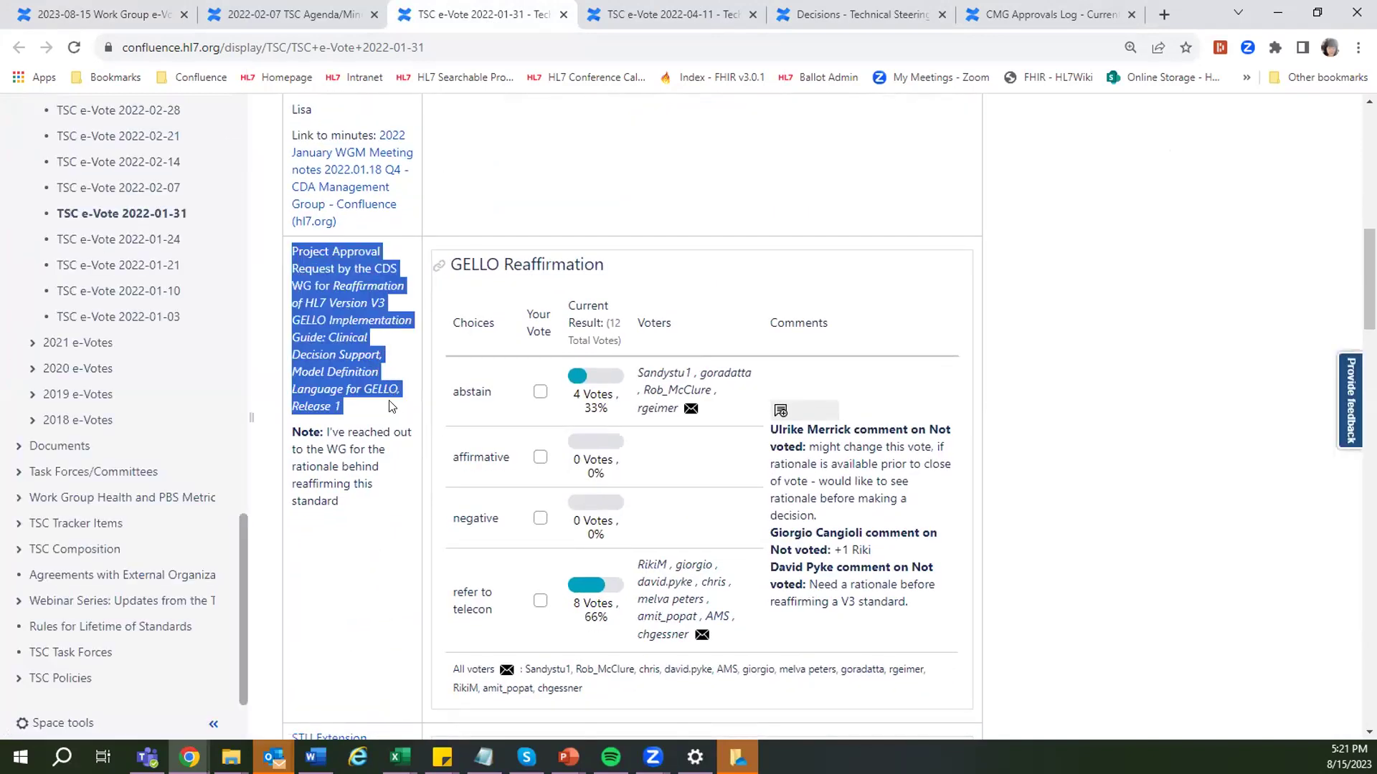
- Replace the first item's title placeholder on the draft page with the copied request and narrow the title column
{"action": "left_click", "coordinate": [159, 22]}
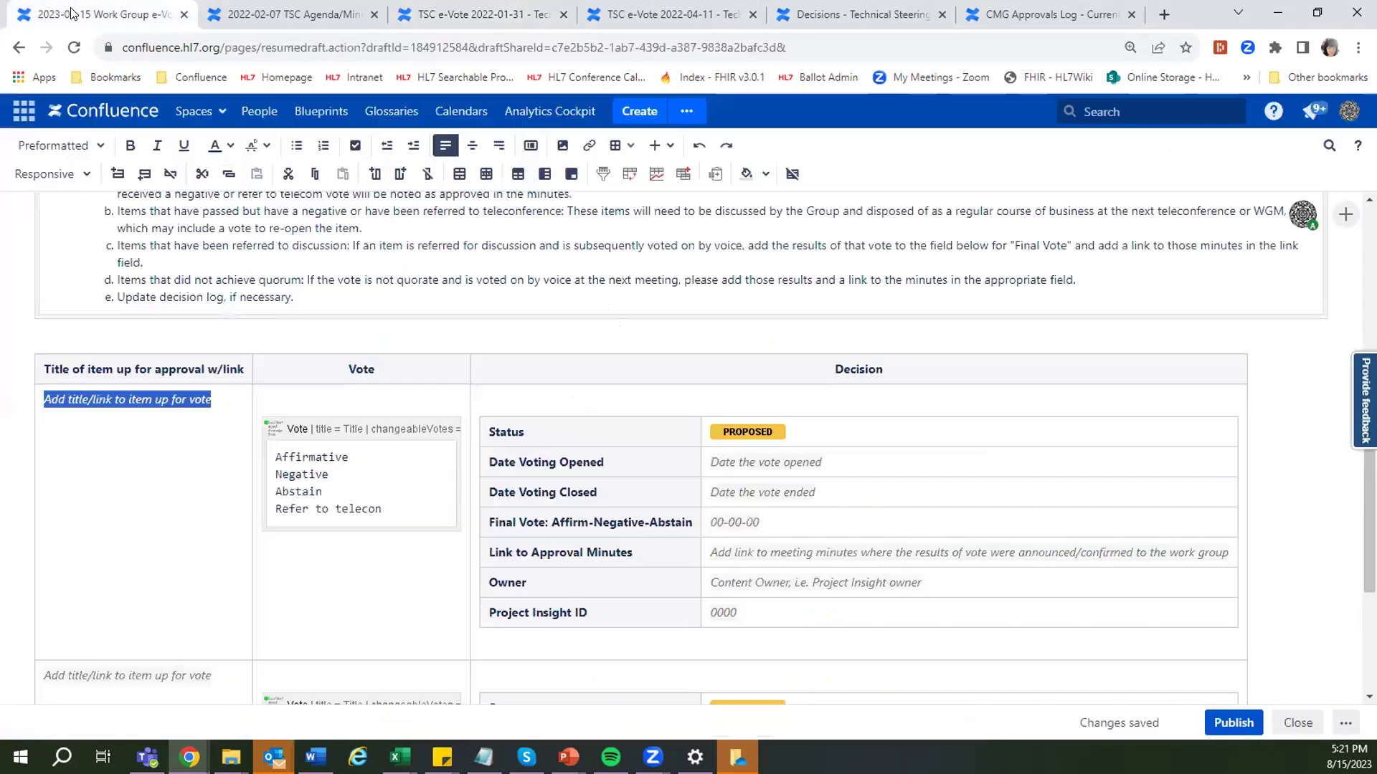
{"action": "left_click", "coordinate": [144, 451]}
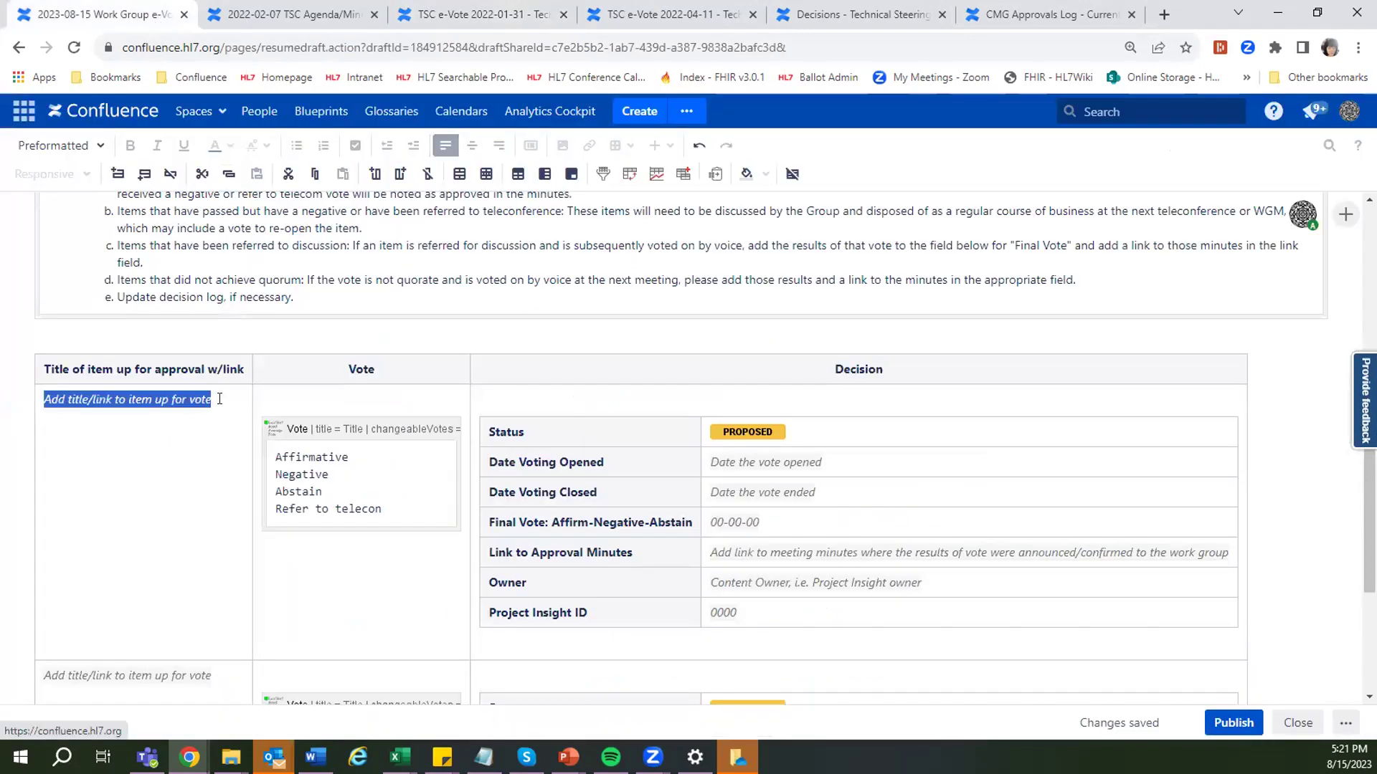
{"action": "left_click", "coordinate": [209, 397]}
{"action": "key", "text": "ctrl+v"}
{"action": "left_click_drag", "start_coordinate": [596, 397], "coordinate": [272, 420]}
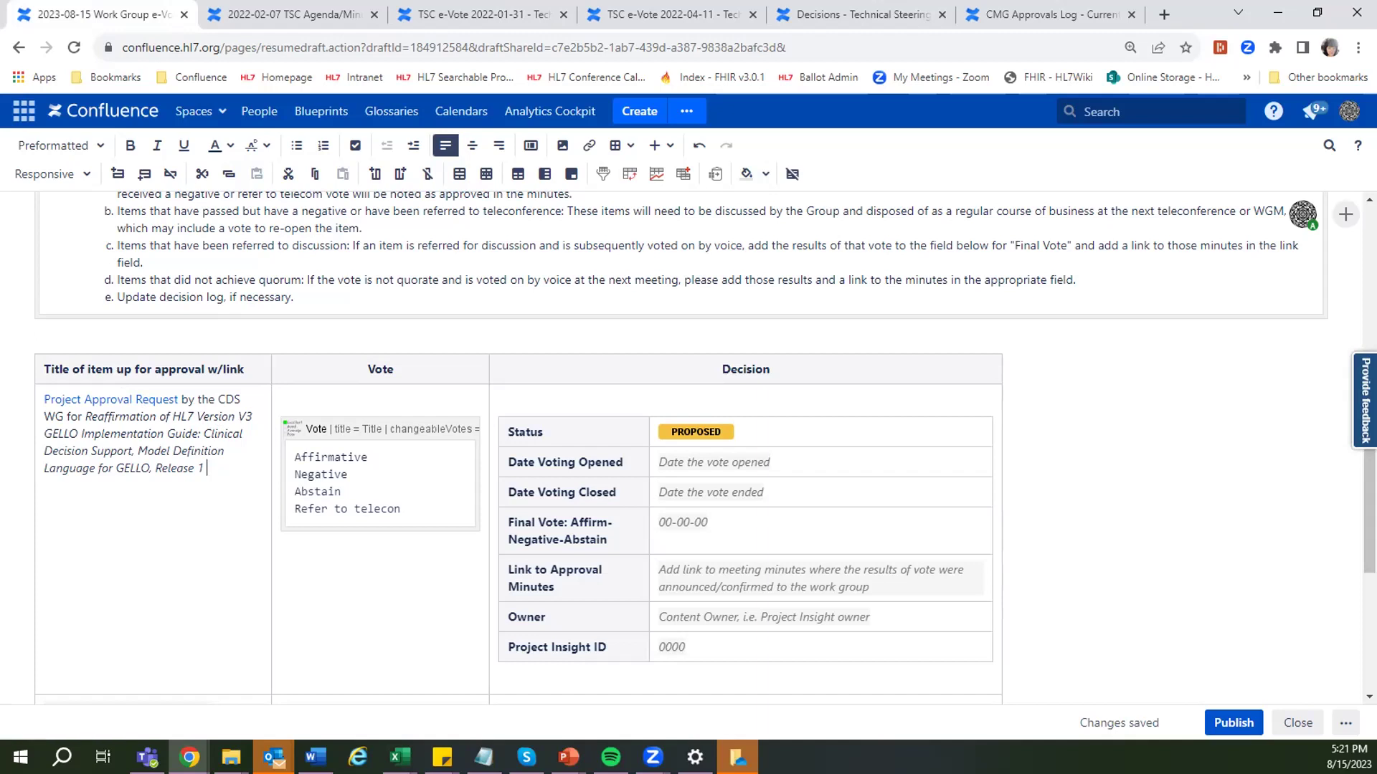
{"action": "left_click", "coordinate": [335, 420]}
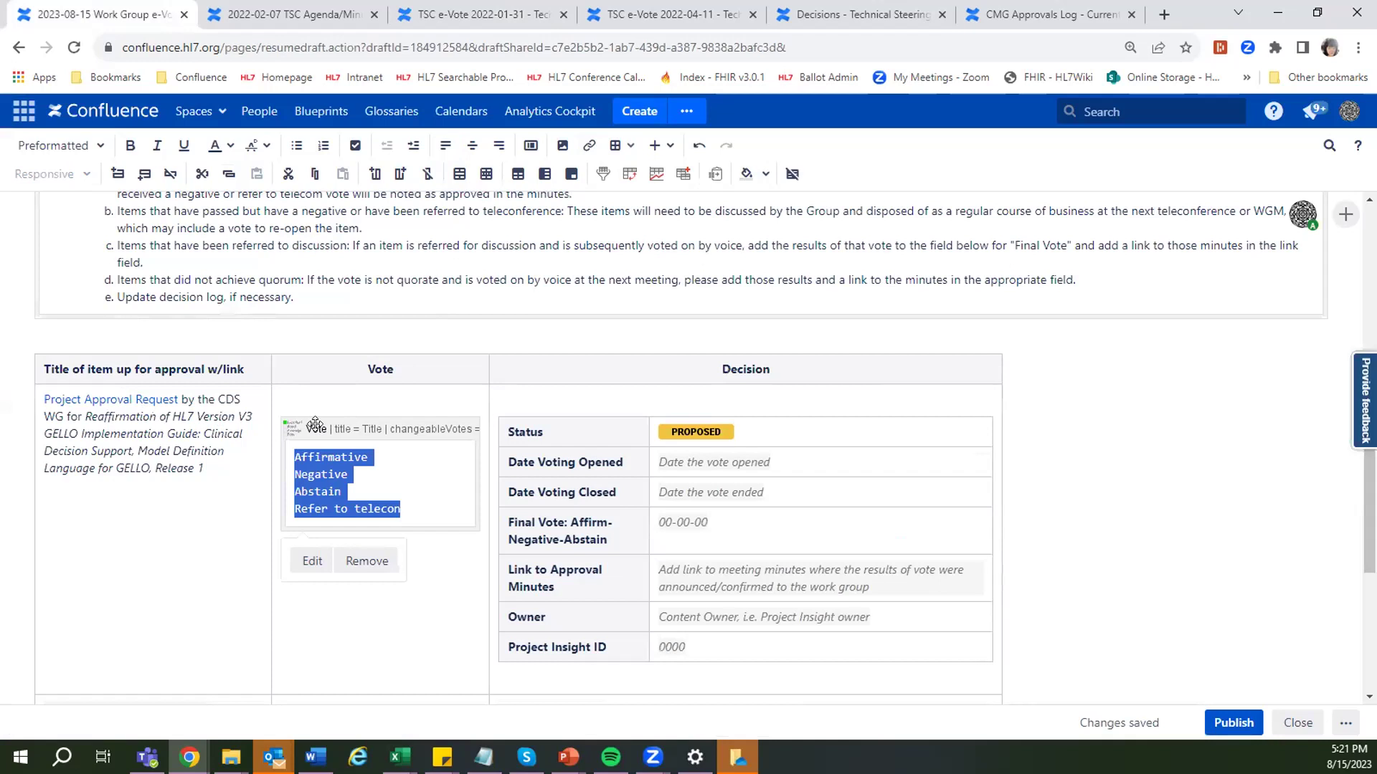
{"action": "left_click", "coordinate": [312, 561]}
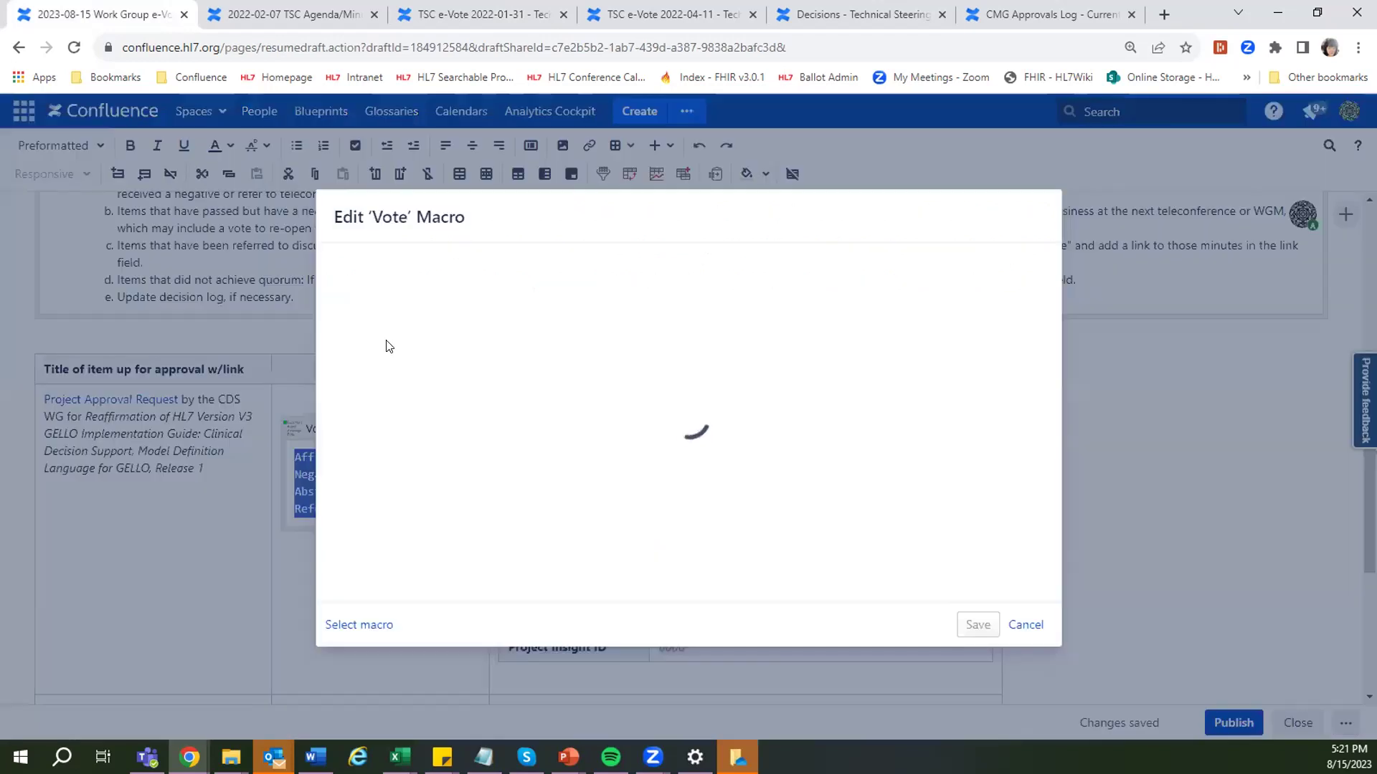
{"action": "left_click", "coordinate": [1025, 625]}
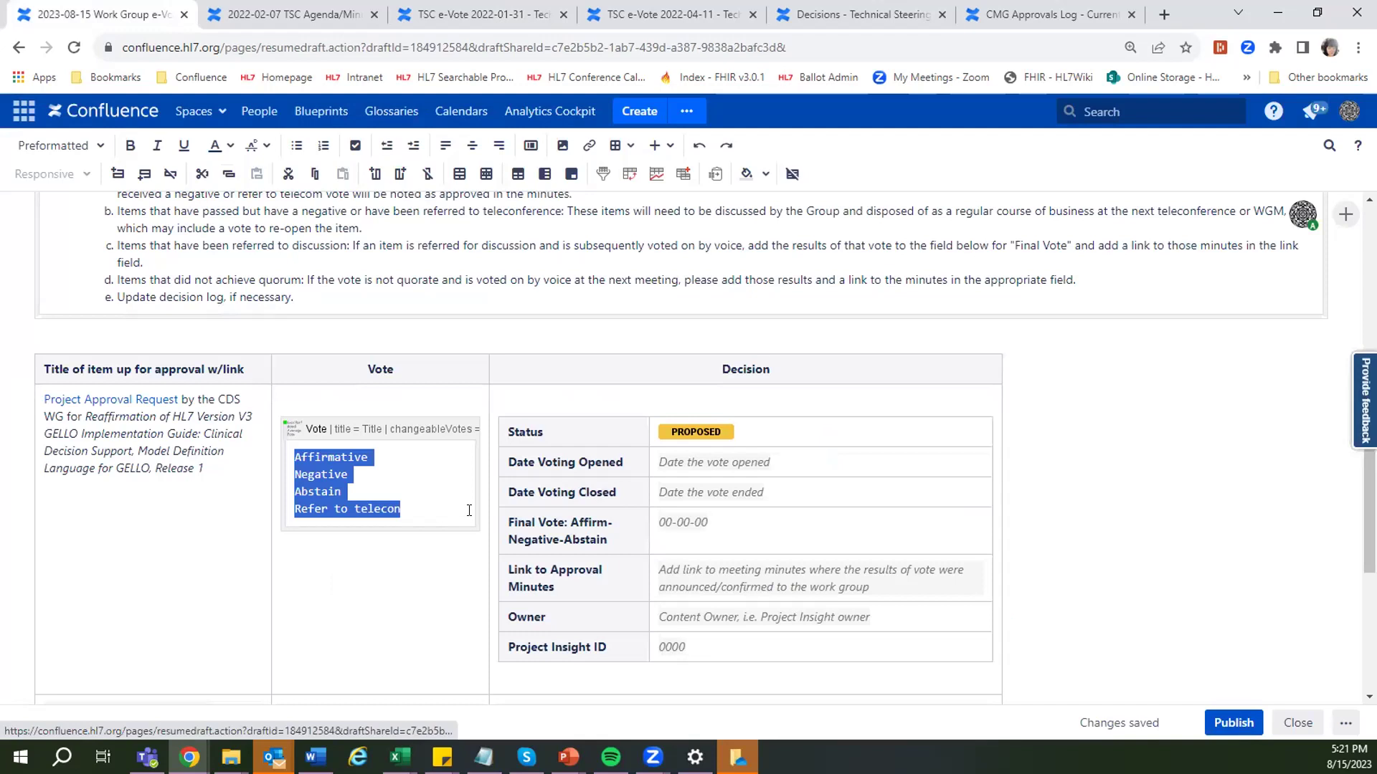
{"action": "left_click", "coordinate": [350, 394]}
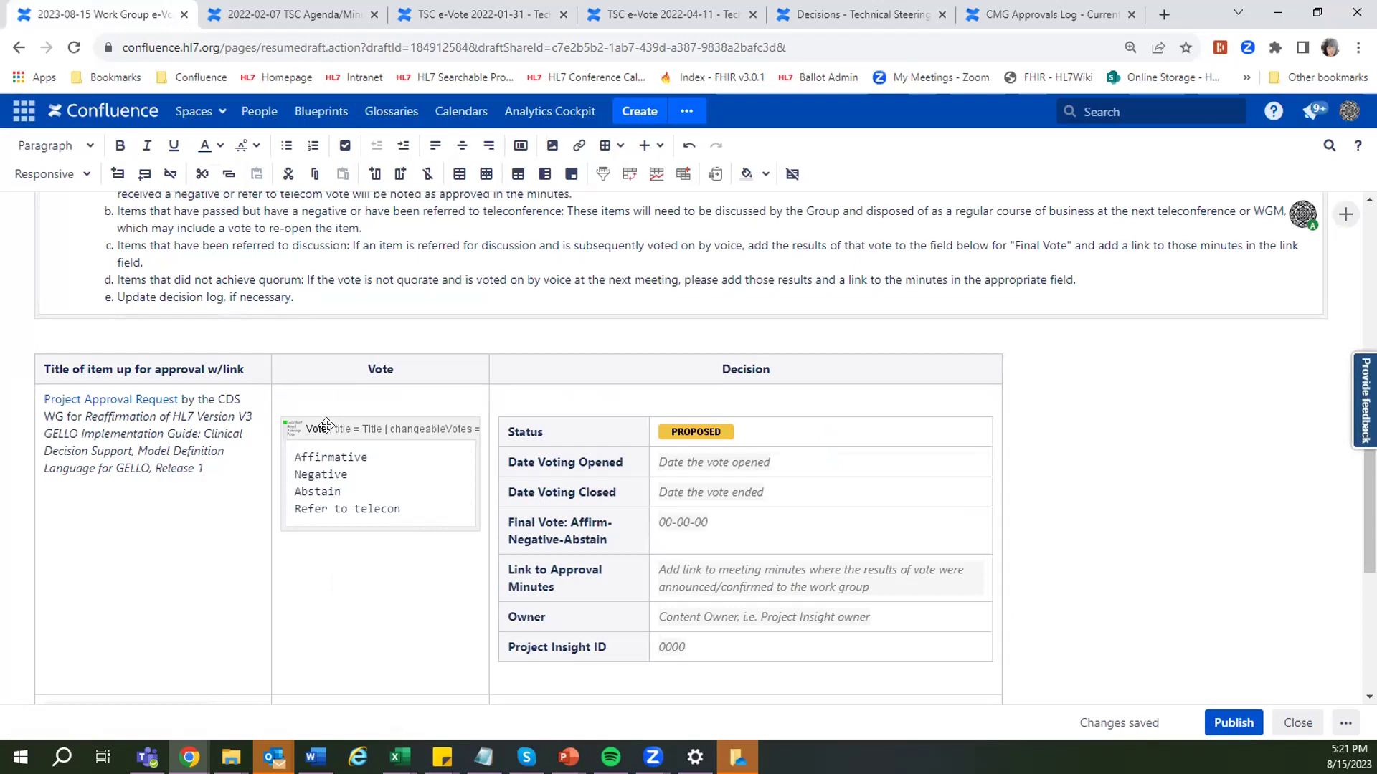
- Set the ballot title of the first item's Vote macro to "Gello" and save the macro
{"action": "left_click", "coordinate": [326, 426]}
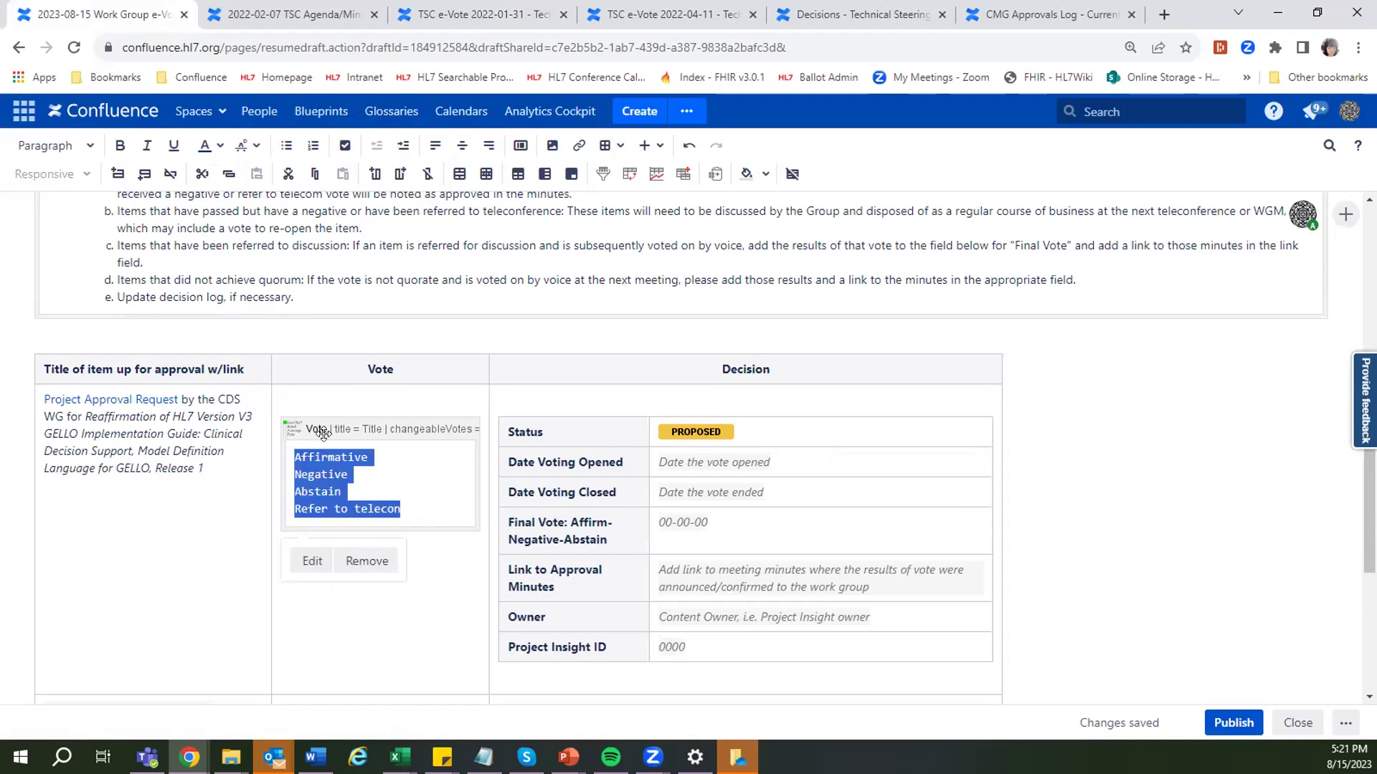
{"action": "left_click", "coordinate": [311, 563]}
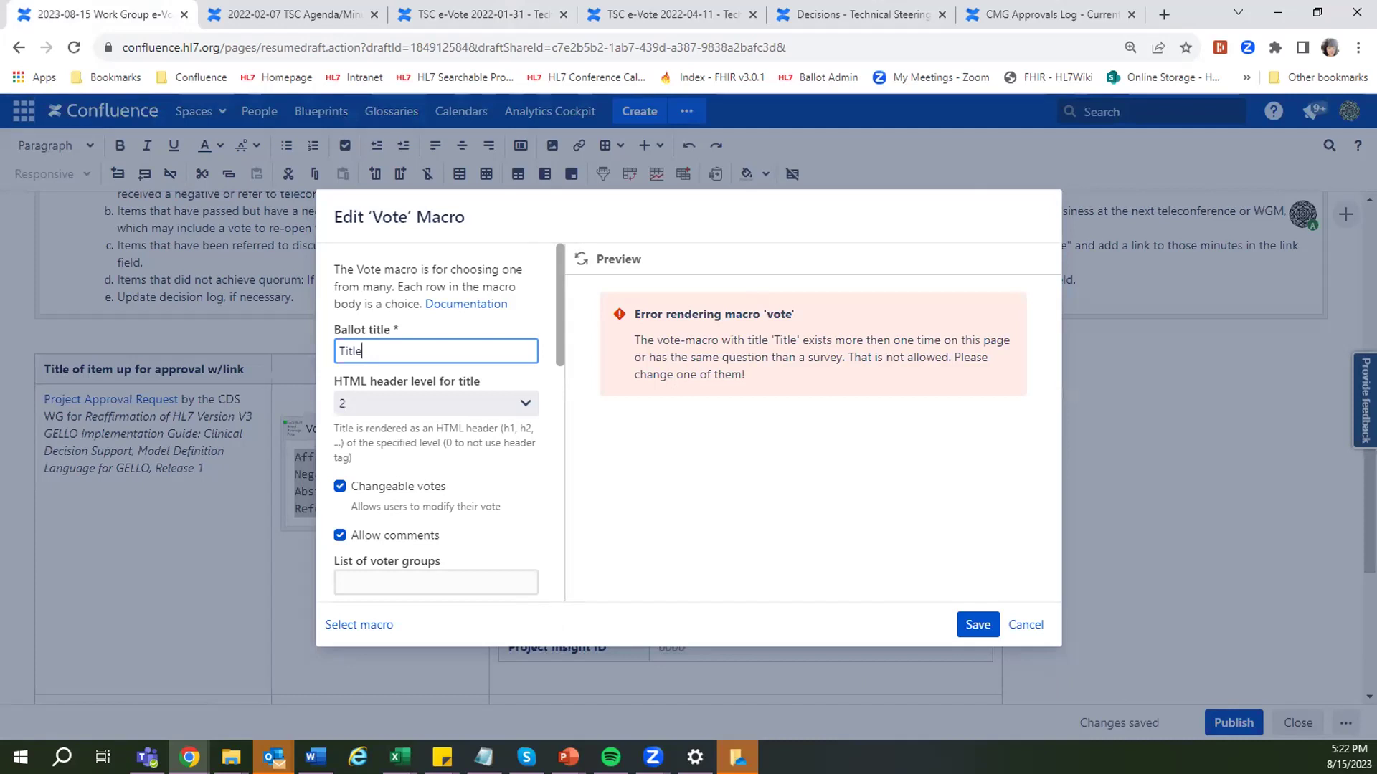
{"action": "key", "text": "super+shift+q"}
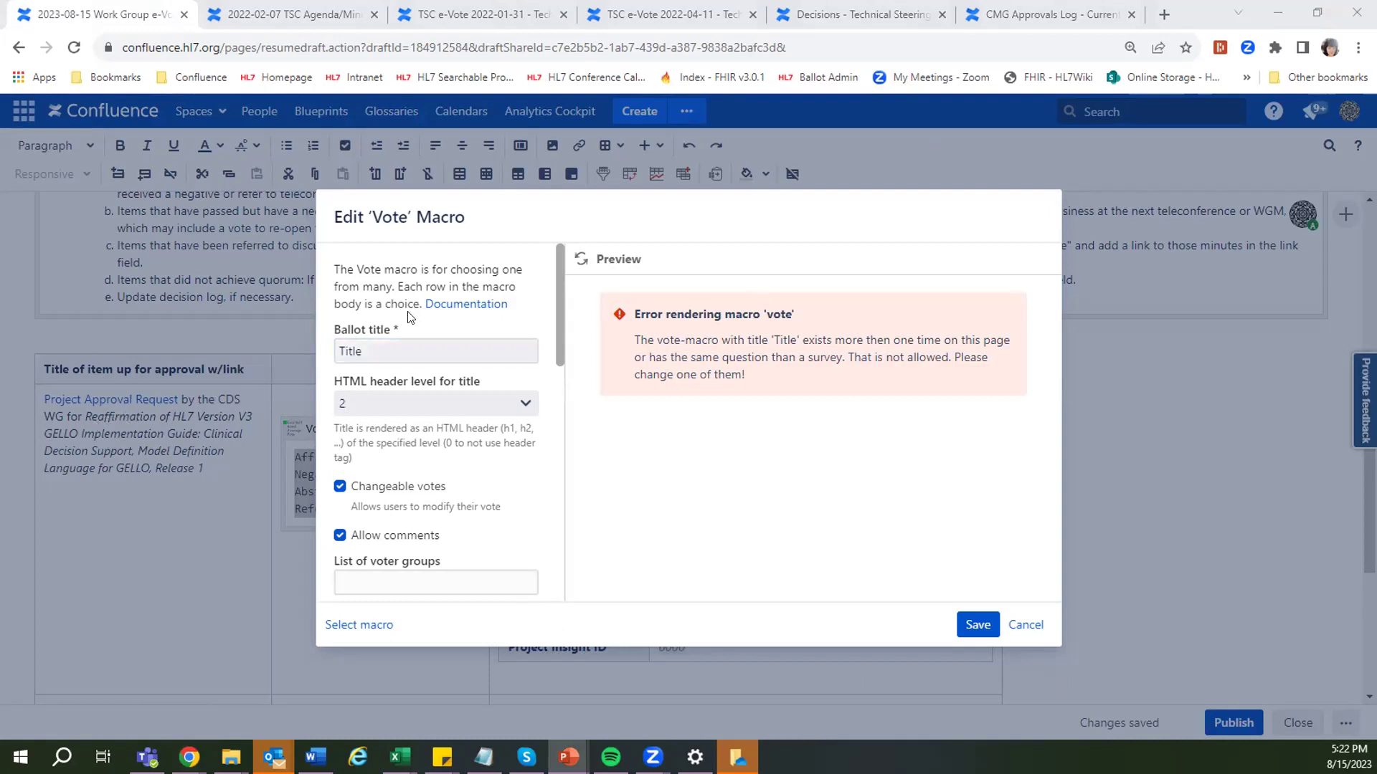
{"action": "left_click_drag", "start_coordinate": [373, 345], "coordinate": [331, 343]}
{"action": "type", "text": "Gello"}
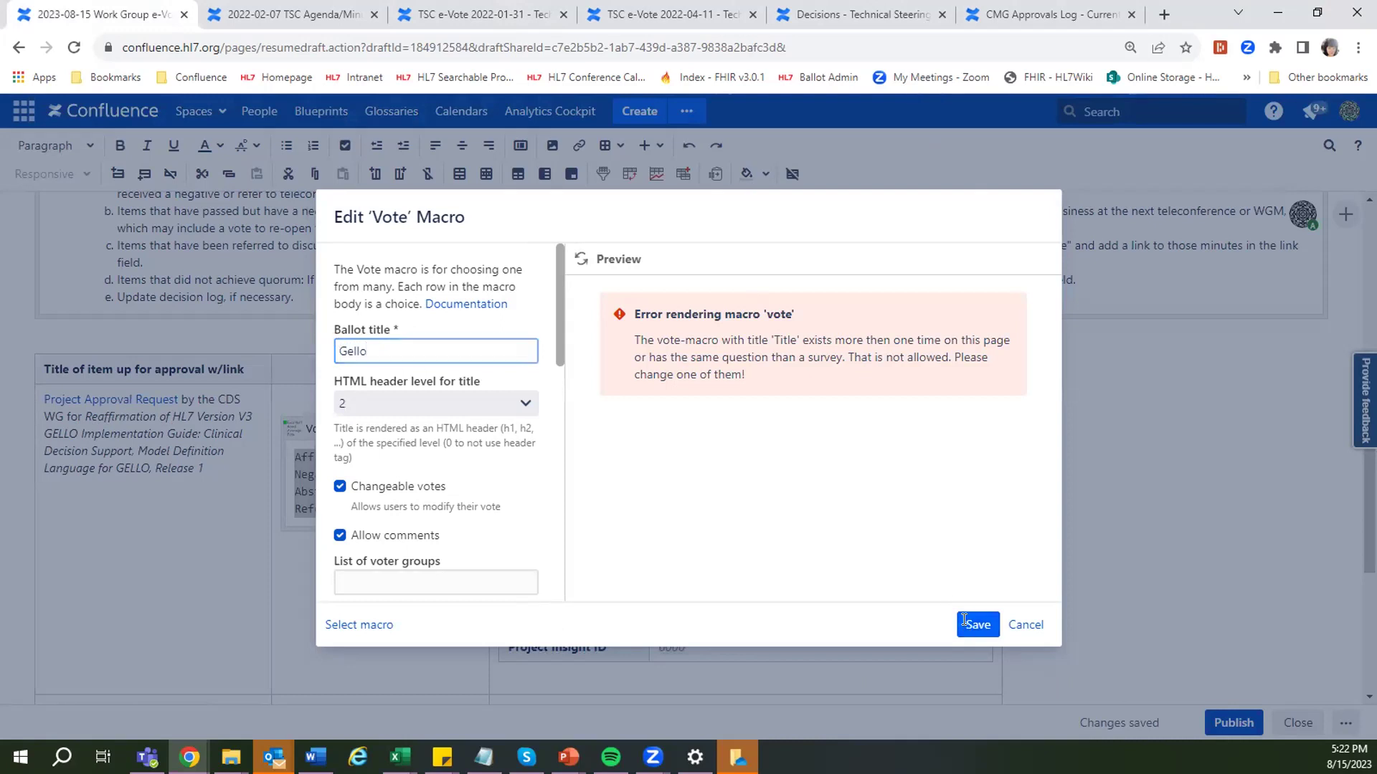
{"action": "left_click", "coordinate": [976, 625]}
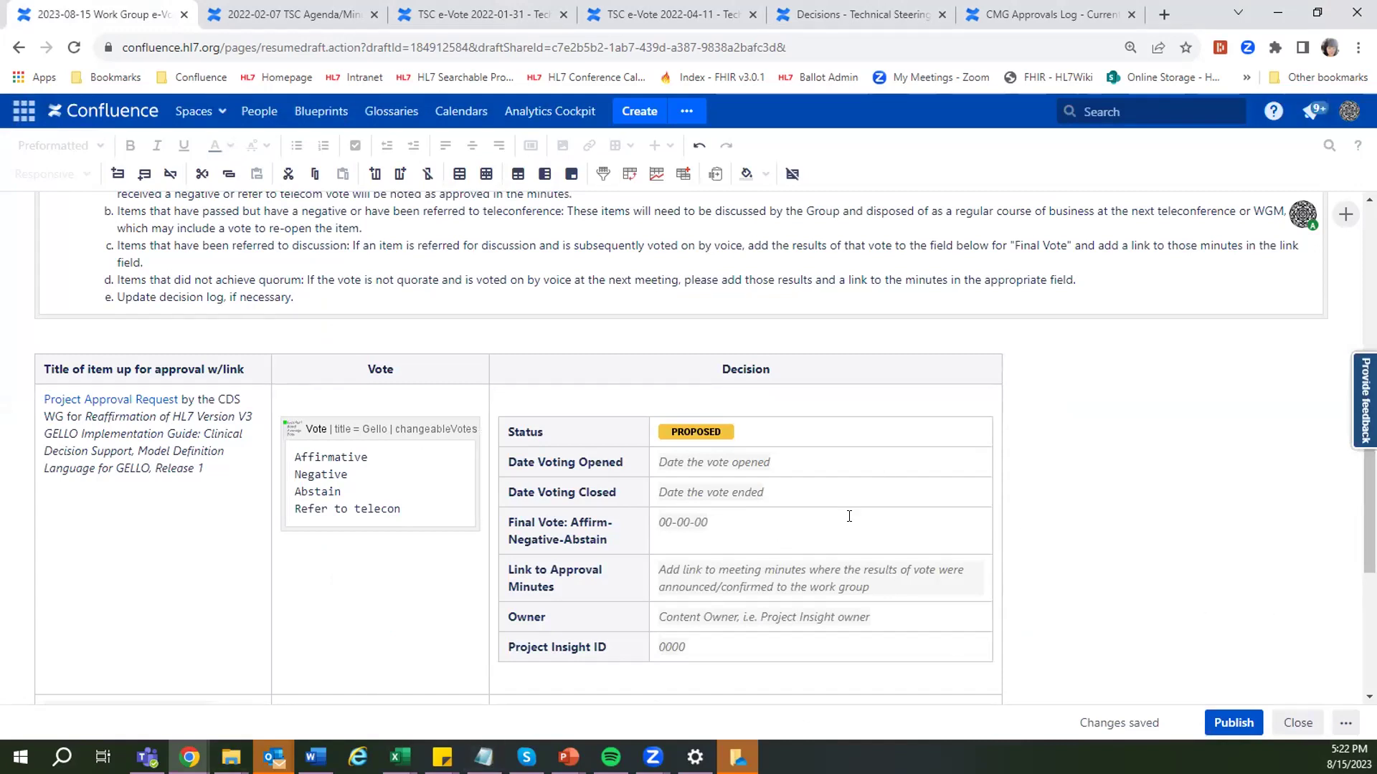
- In the first item's decision table, set Date Voting Opened to 2023-08-15 and Owner to CDS
{"action": "left_click", "coordinate": [694, 459]}
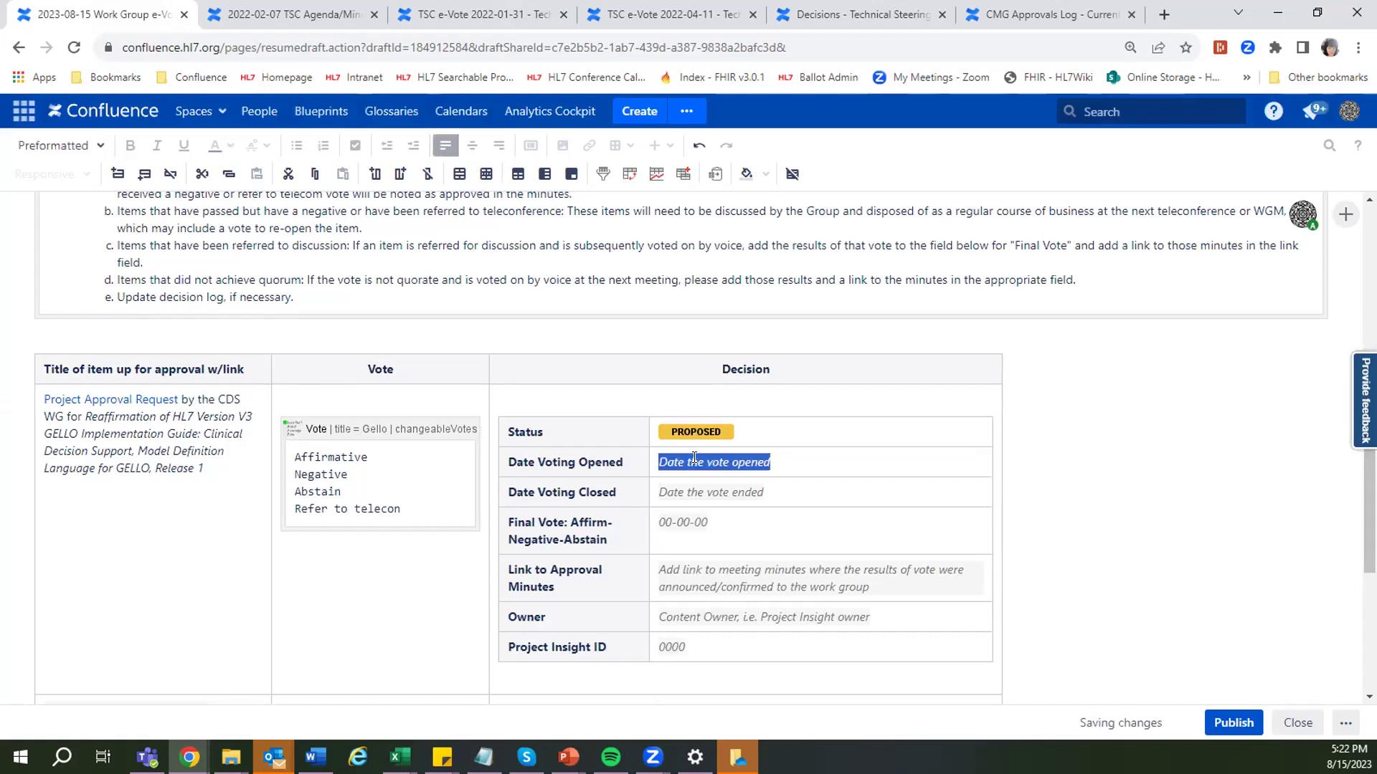
{"action": "type", "text": "202"}
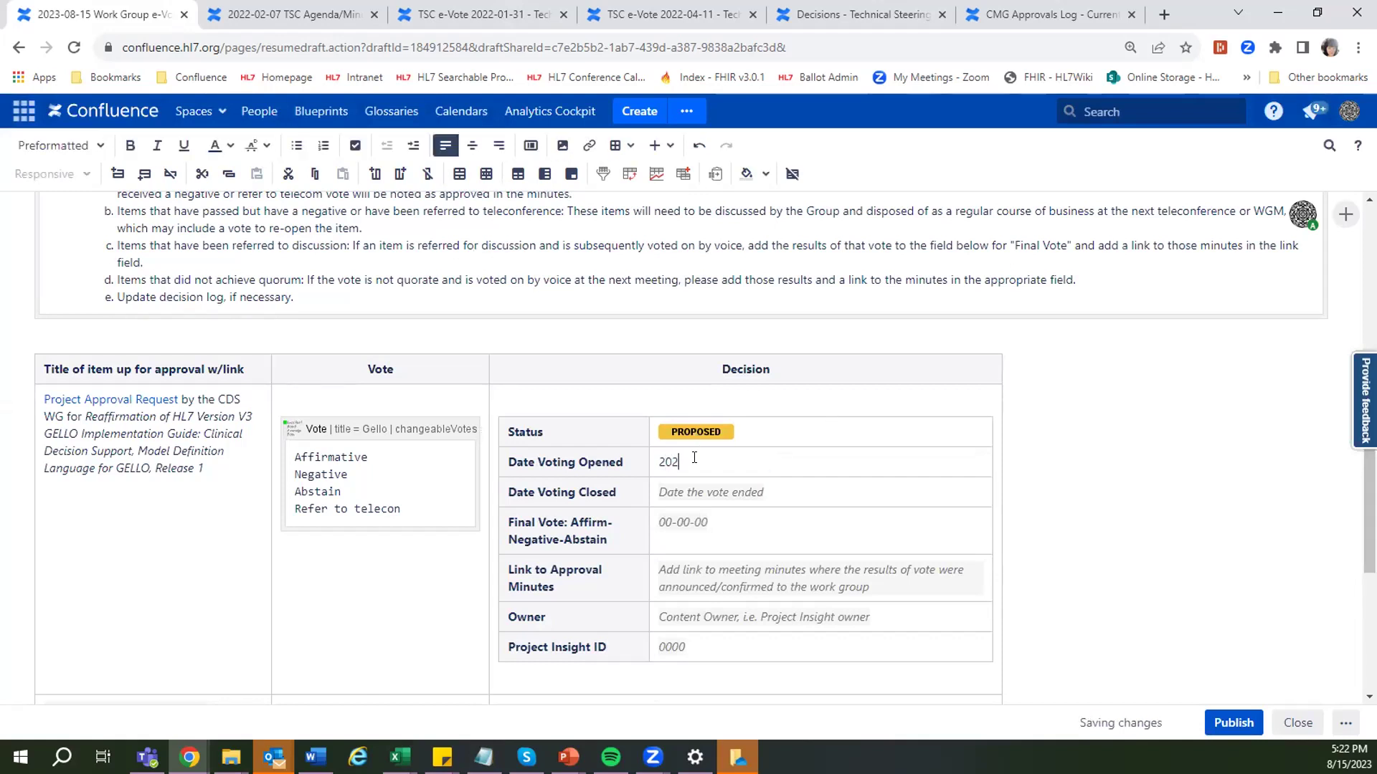
{"action": "type", "text": "3-08-15"}
{"action": "left_click", "coordinate": [698, 617]}
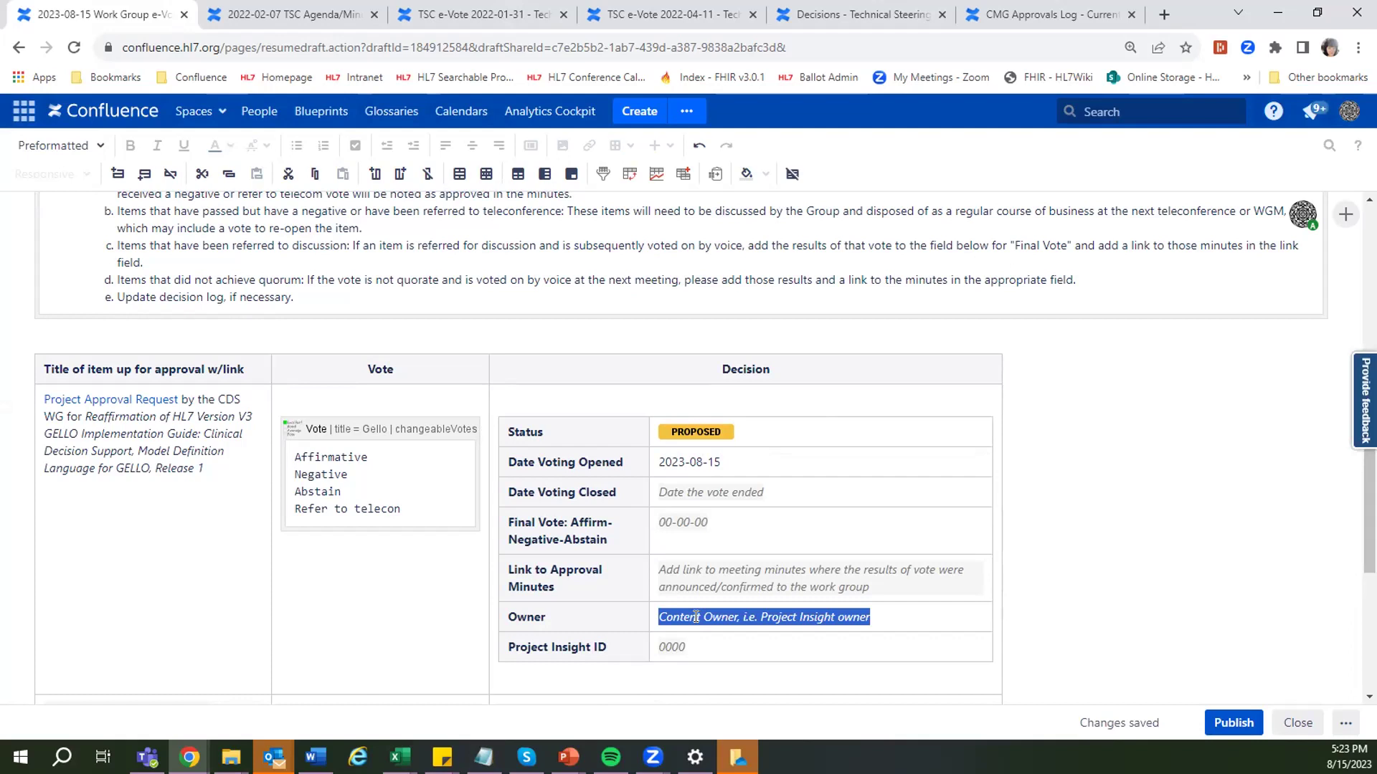
{"action": "type", "text": "CDS"}
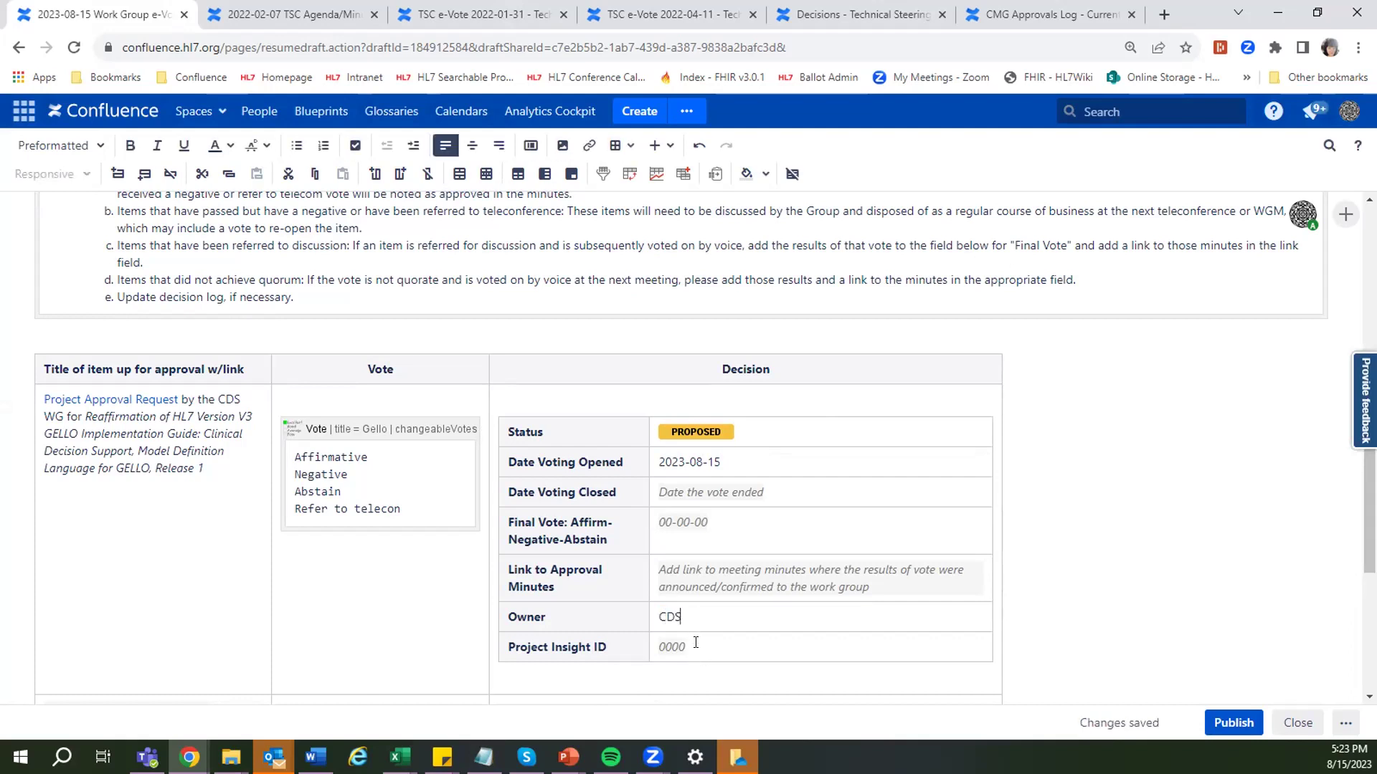
- Set the first item's Project Insight ID to 1234 and replace the second item's title placeholder with "Second item"
{"action": "left_click", "coordinate": [694, 644]}
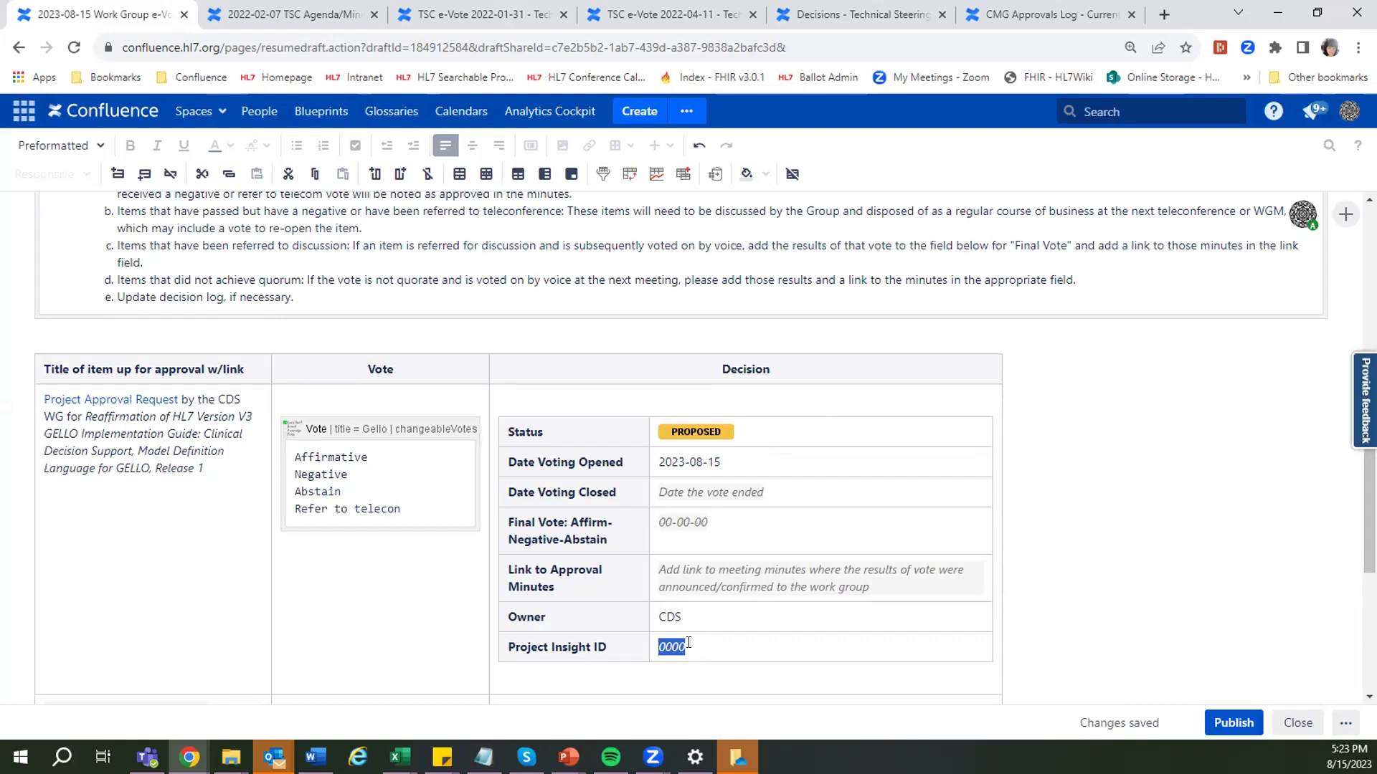
{"action": "type", "text": "1234"}
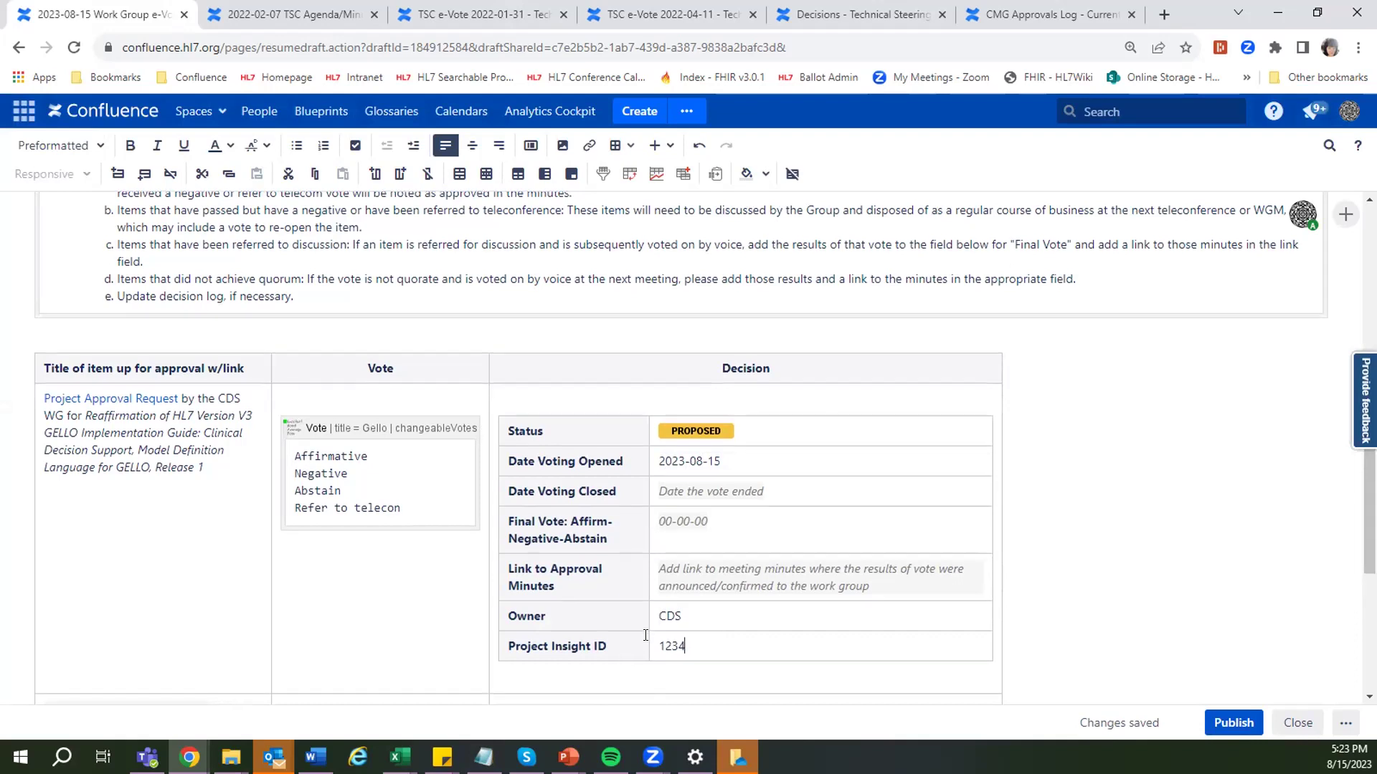
{"action": "scroll", "coordinate": [399, 553], "scroll_direction": "down", "scroll_amount": 5}
{"action": "scroll", "coordinate": [119, 389], "scroll_direction": "up", "scroll_amount": 4}
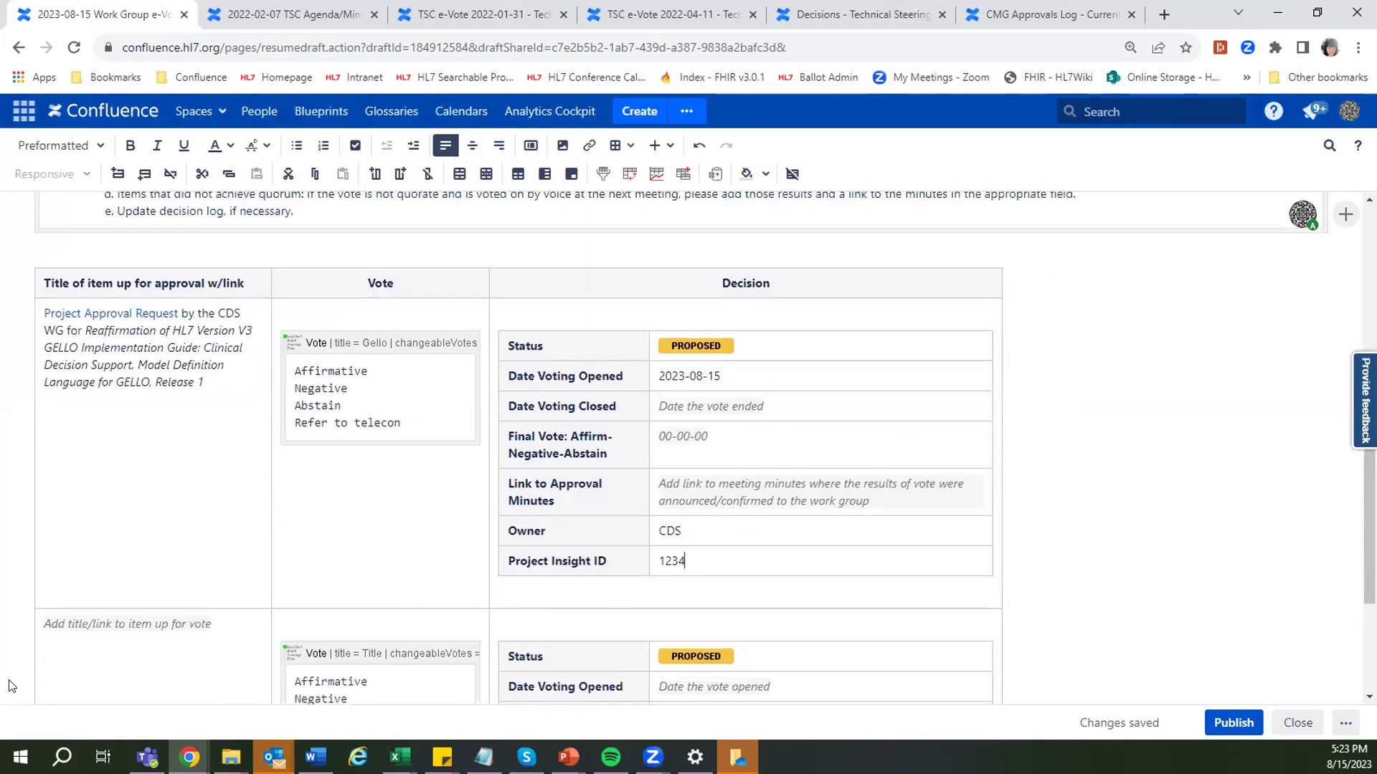
{"action": "left_click", "coordinate": [104, 623]}
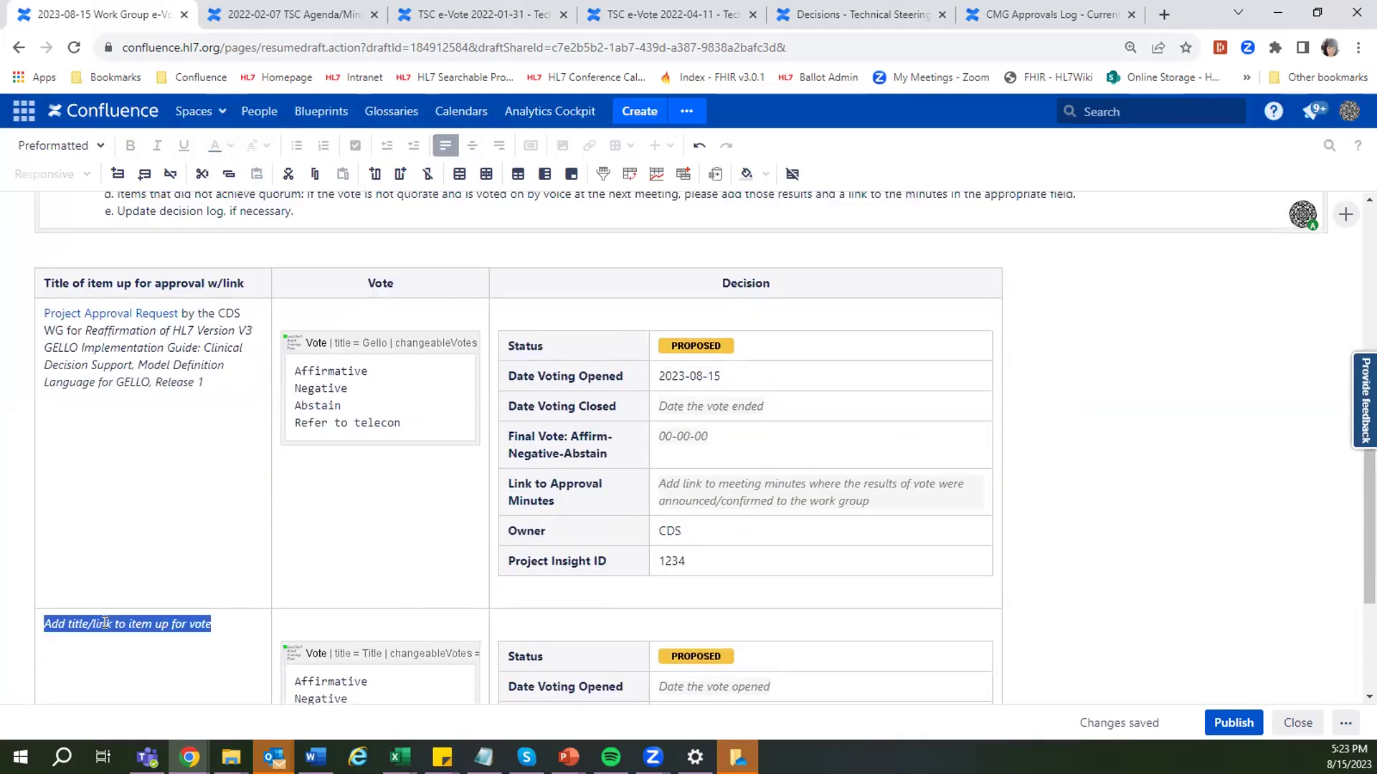
{"action": "type", "text": "Second item"}
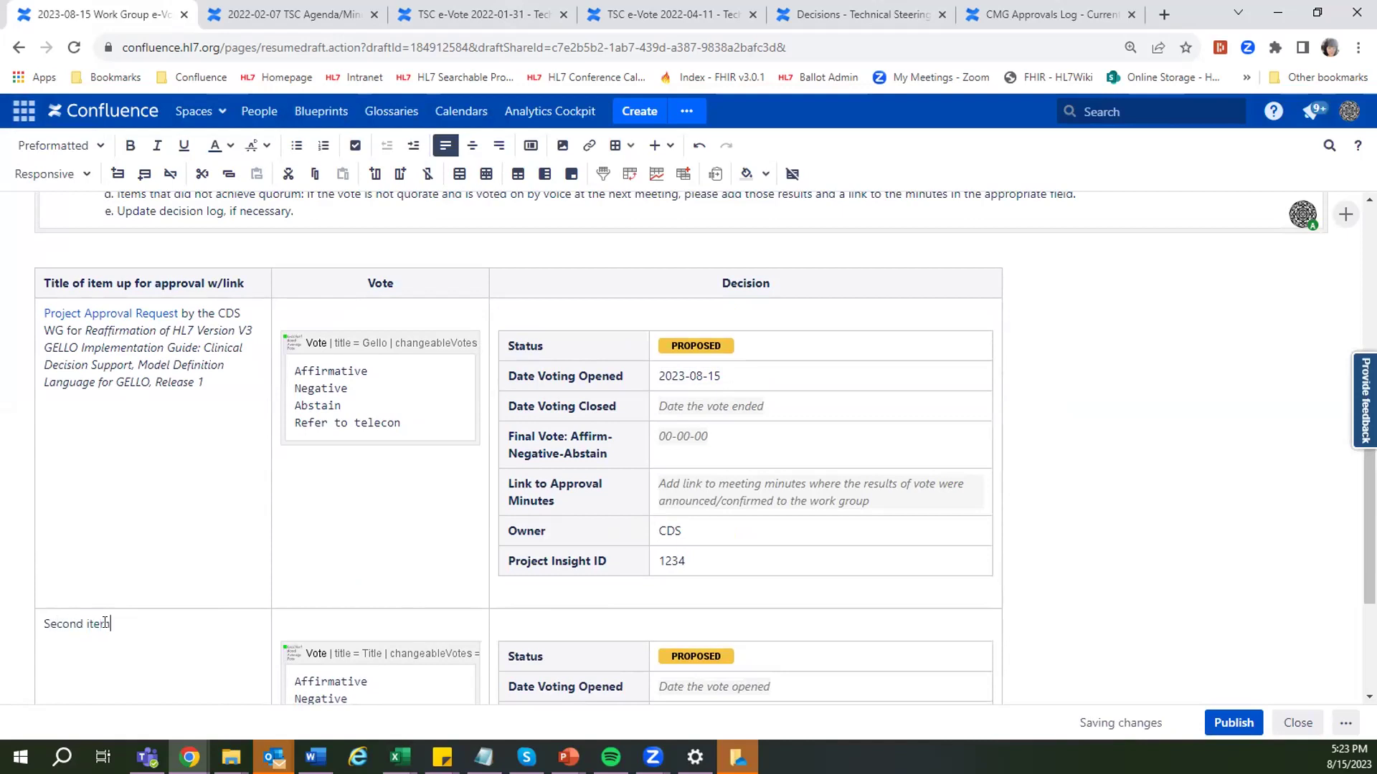
- Set the ballot title of the second item's Vote macro to "Second item" and save the macro
{"action": "scroll", "coordinate": [104, 622], "scroll_direction": "down", "scroll_amount": 3}
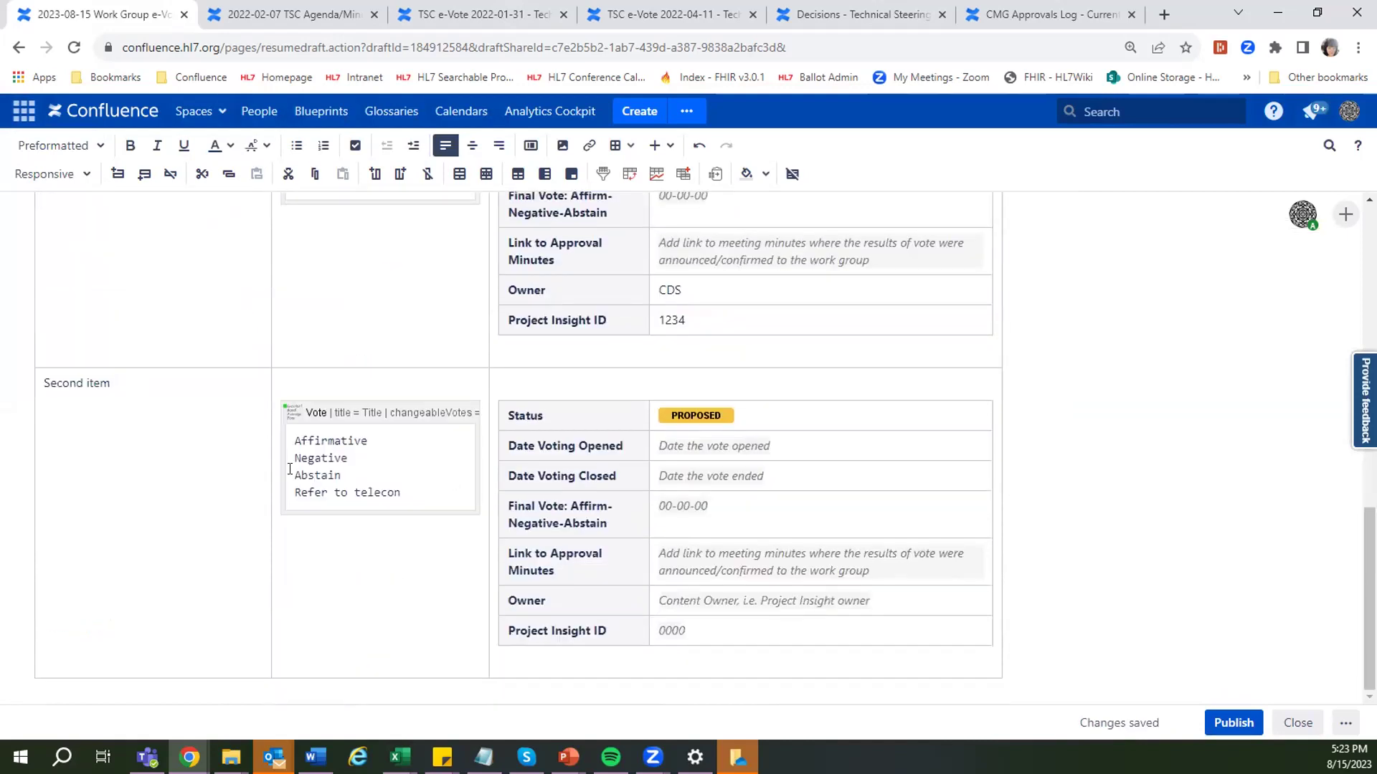
{"action": "left_click", "coordinate": [313, 406]}
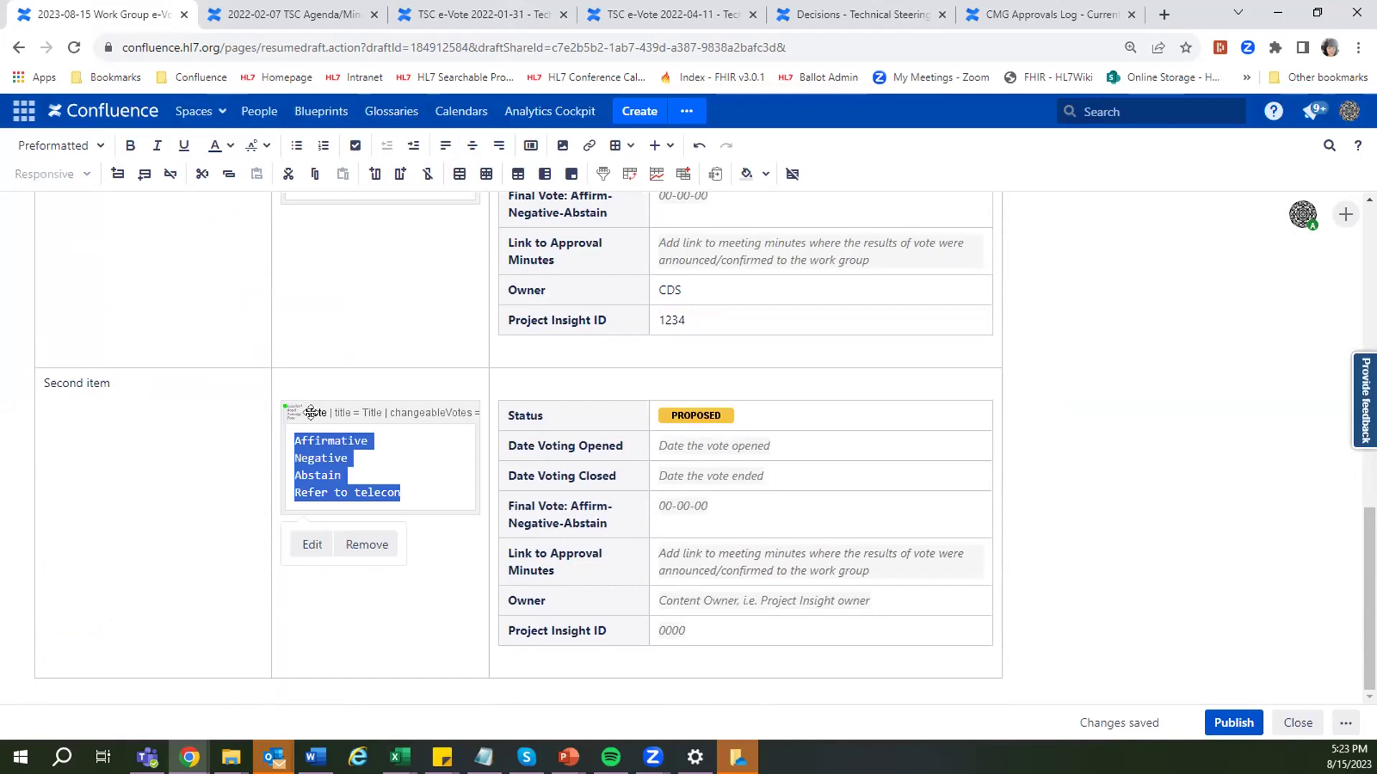
{"action": "left_click", "coordinate": [312, 545]}
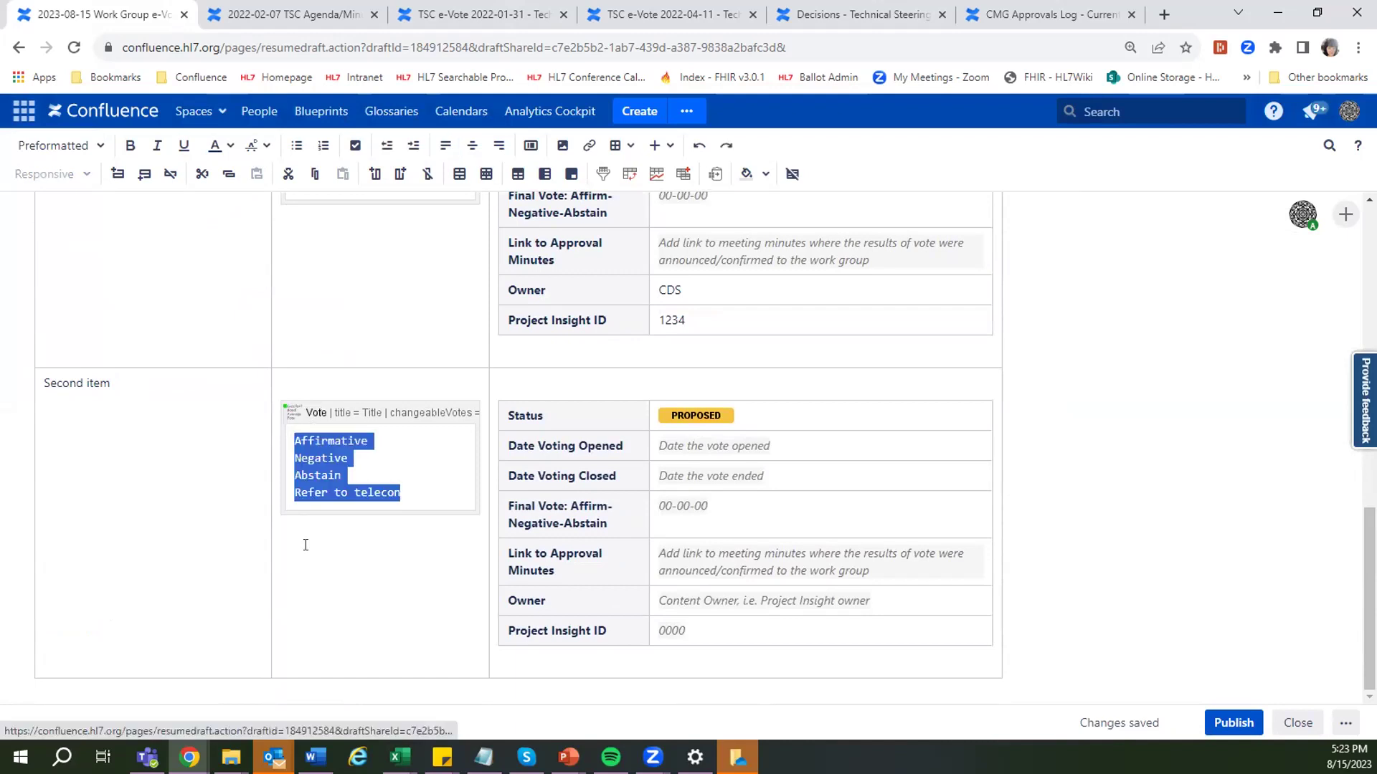
{"action": "left_click_drag", "start_coordinate": [364, 351], "coordinate": [332, 351]}
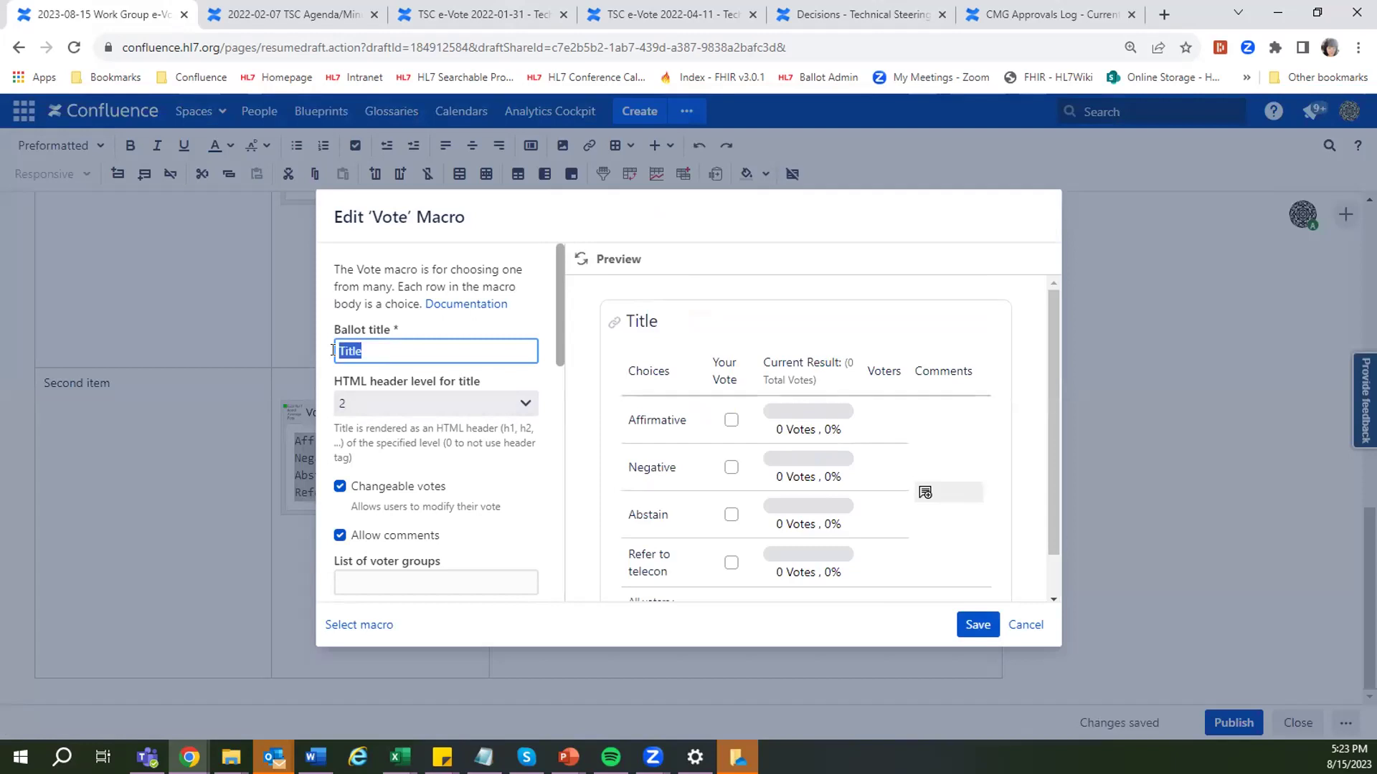
{"action": "type", "text": "Second item"}
{"action": "left_click", "coordinate": [976, 624]}
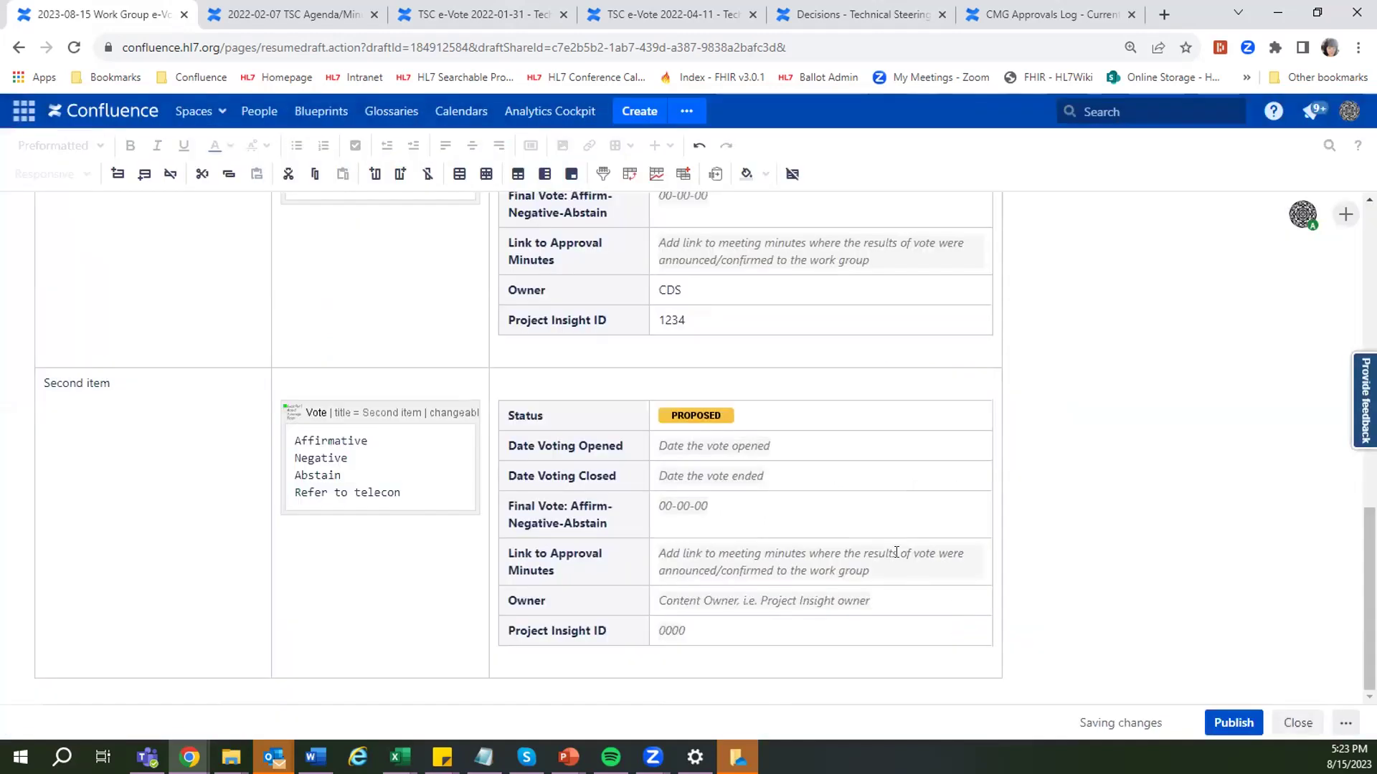
- Set the second item's Date Voting Opened to 2023-08-15 and publish the e-vote page
{"action": "left_click", "coordinate": [750, 447]}
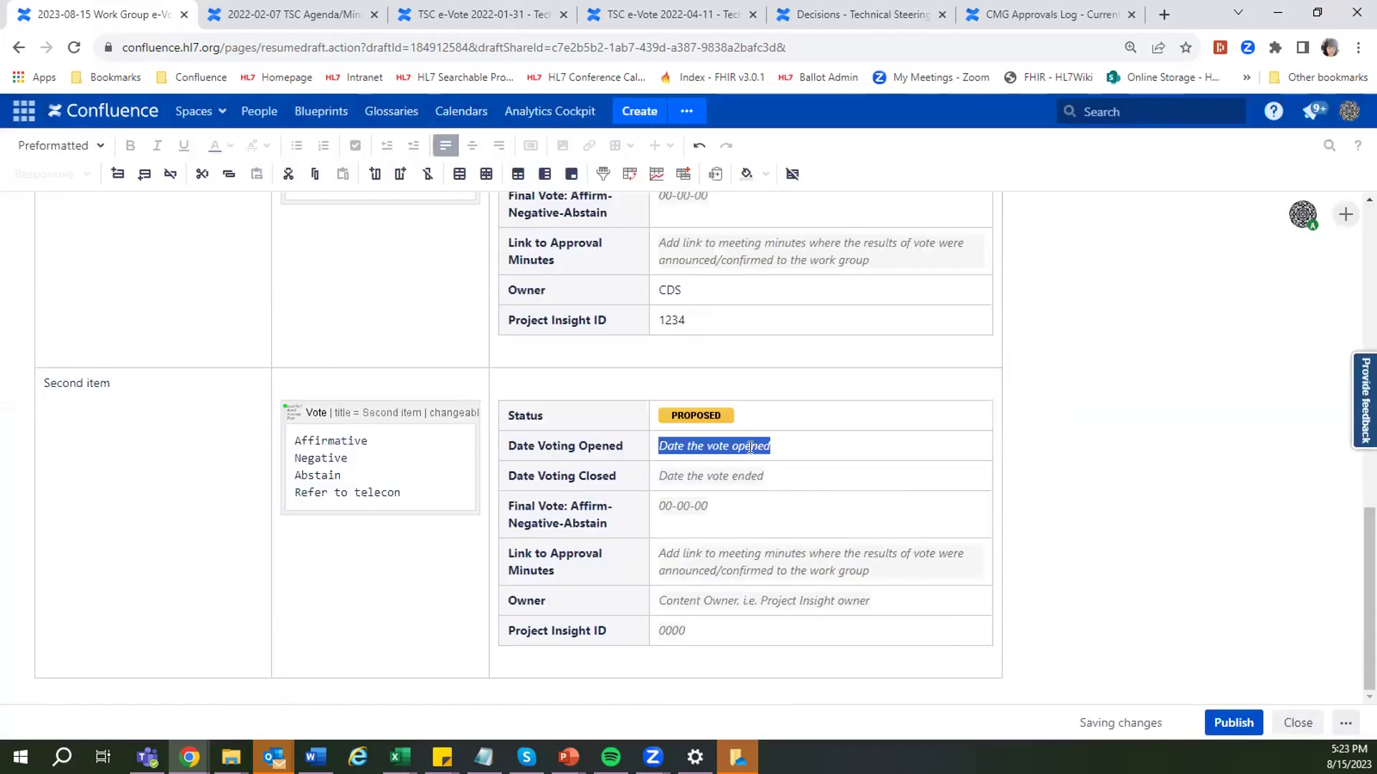
{"action": "type", "text": "2023-08-15"}
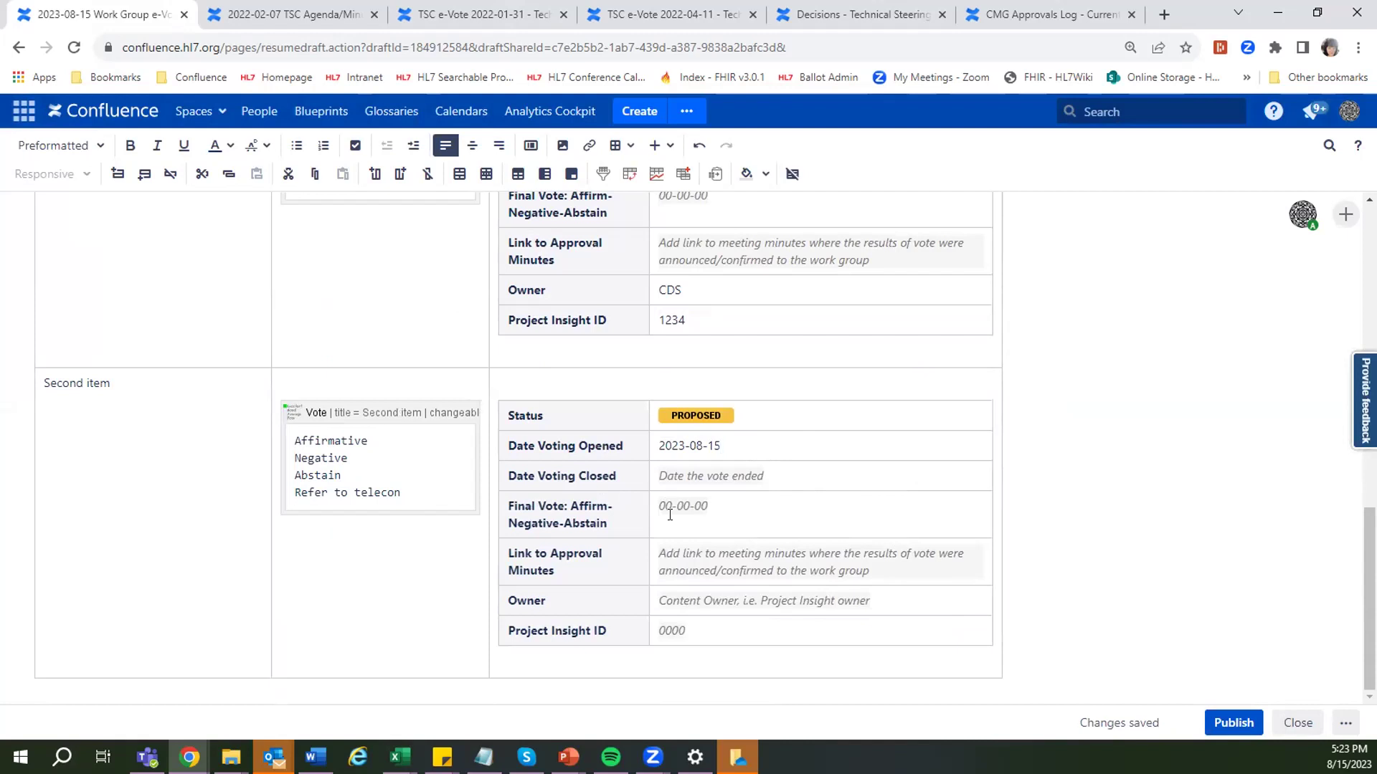
{"action": "left_click", "coordinate": [1235, 723]}
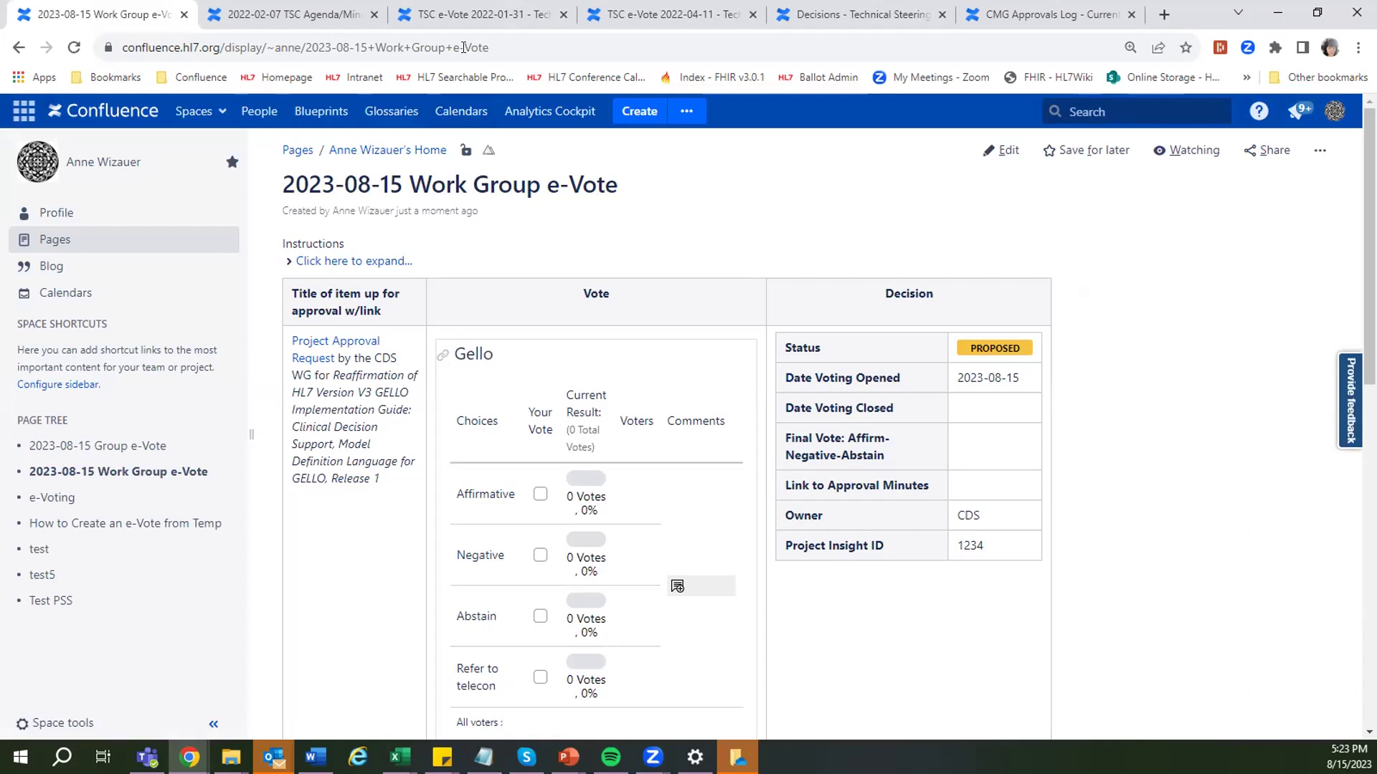
- Select the full web address of the published 2023-08-15 Work Group e-Vote page
{"action": "left_click", "coordinate": [503, 45]}
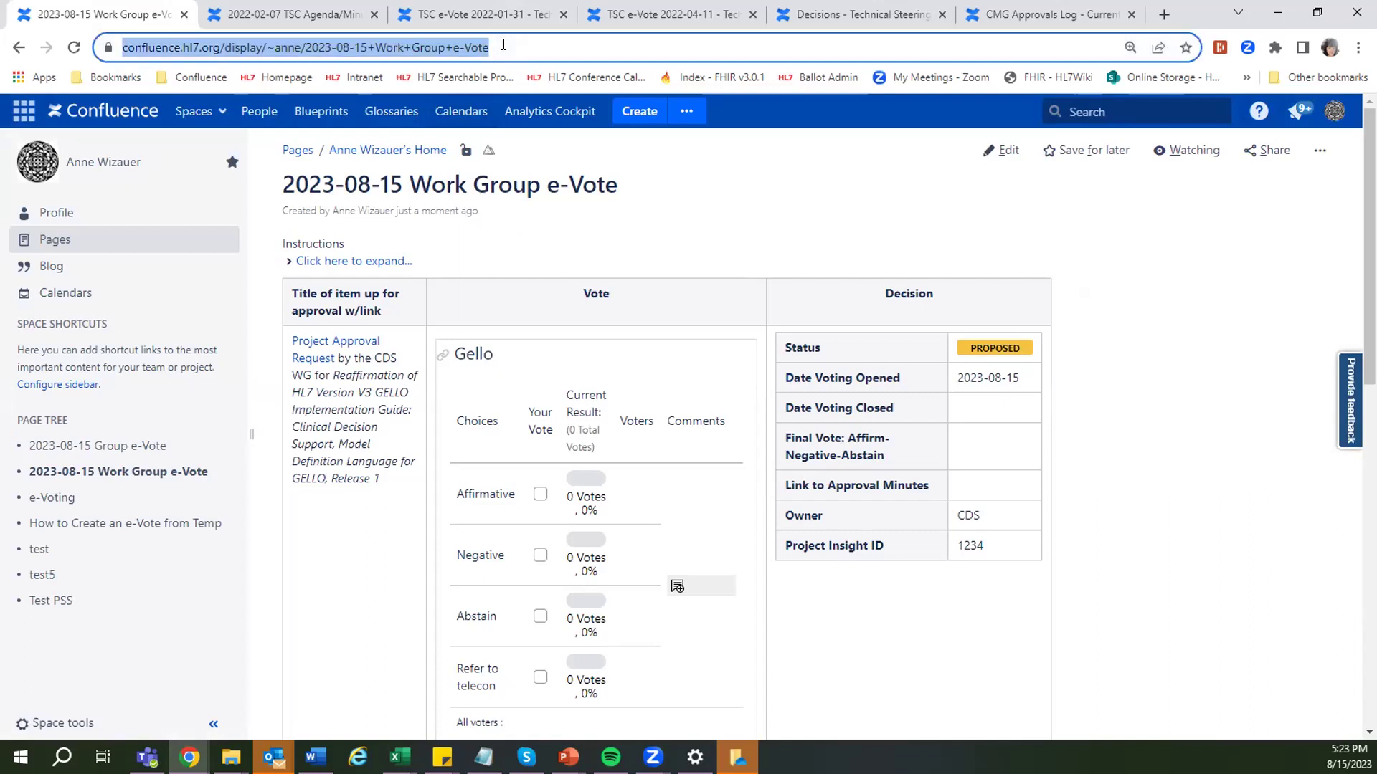